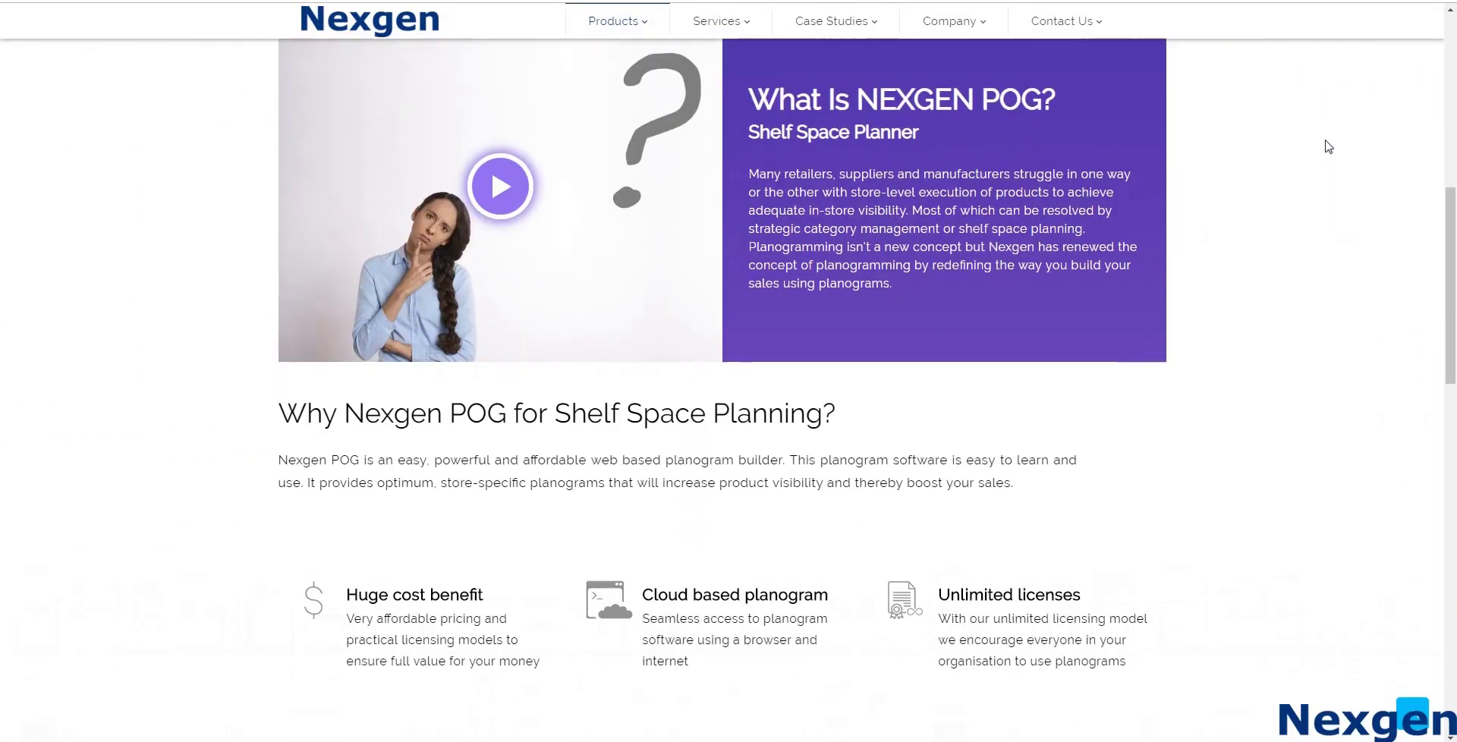
- Review the Nexgen POG product page and the free trial form's name, email, phone and company fields
scroll(1328, 146, down, 4)
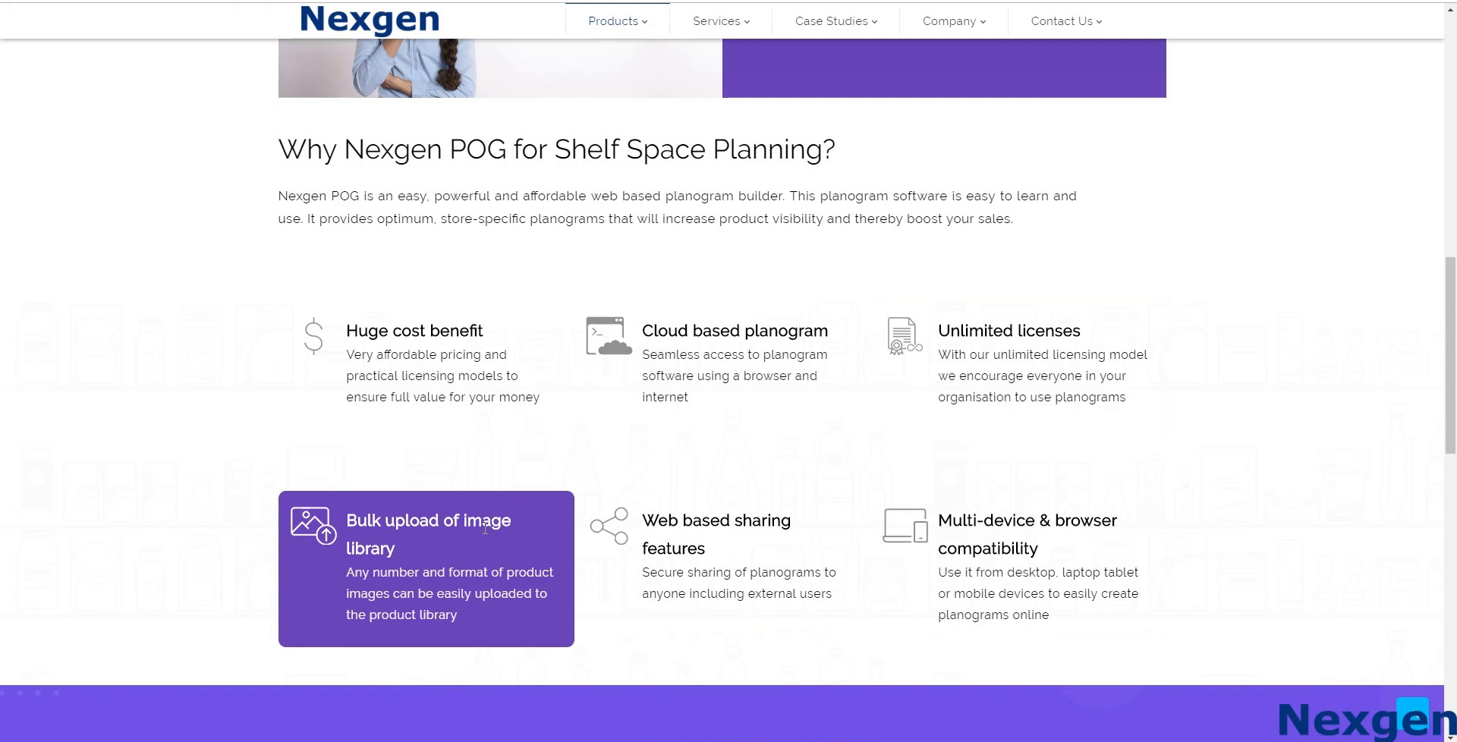
scroll(481, 525, up, 12)
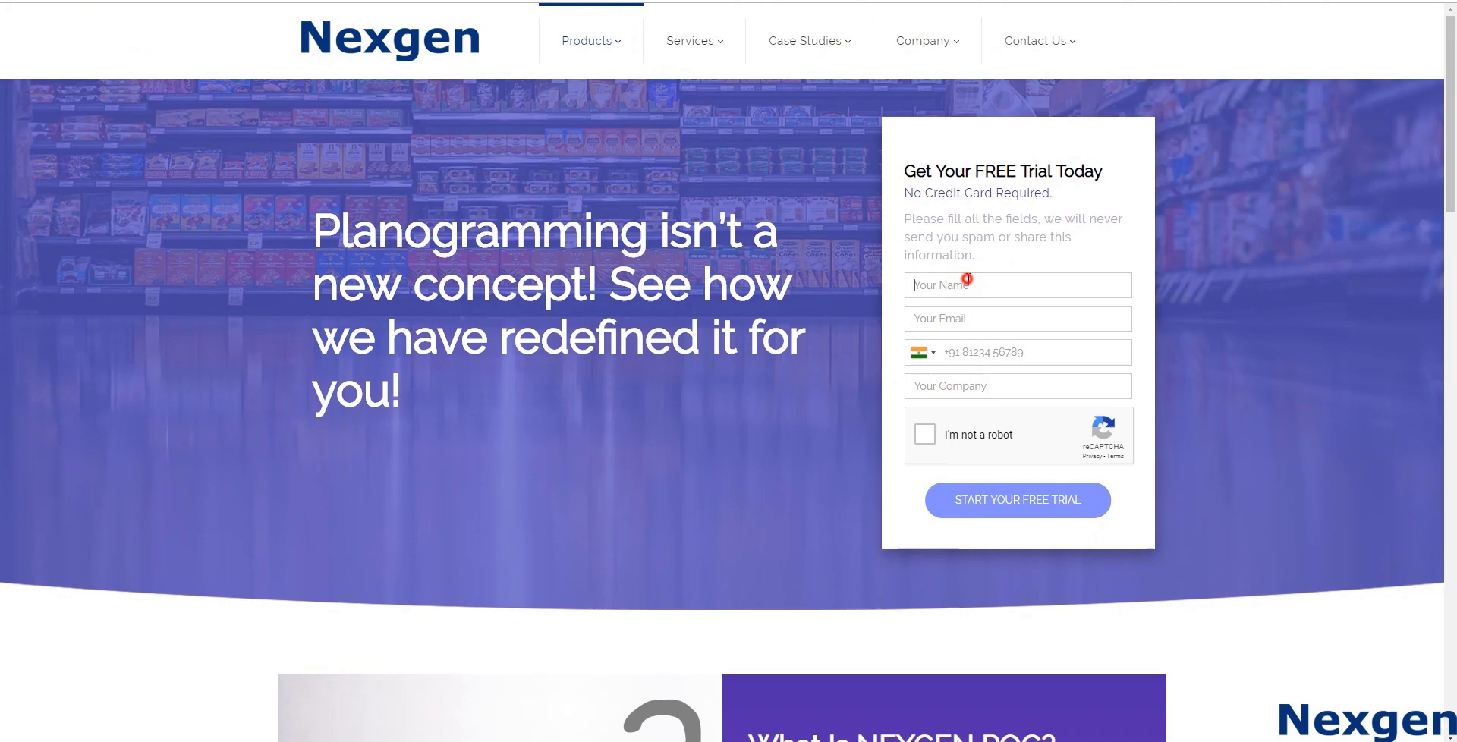
click(966, 286)
click(966, 322)
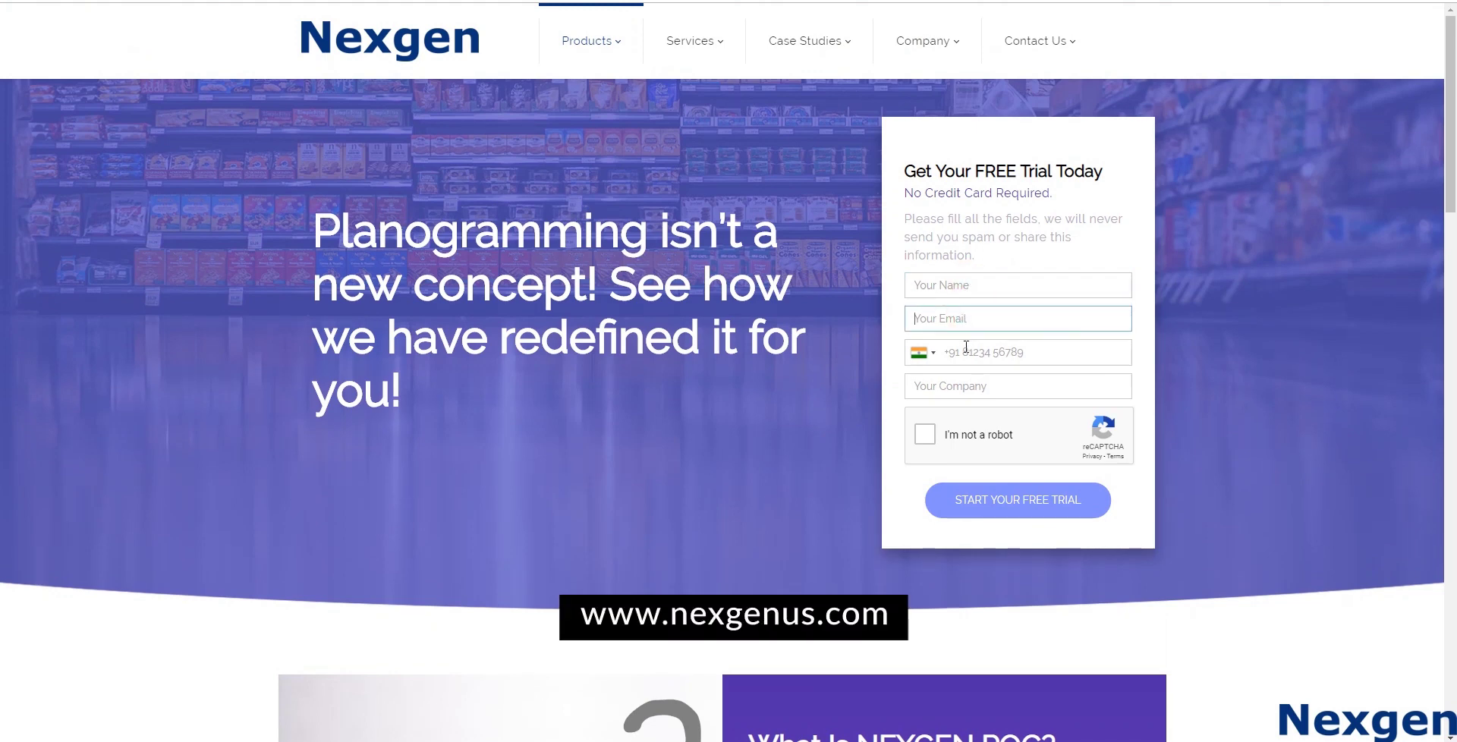
click(966, 351)
click(972, 384)
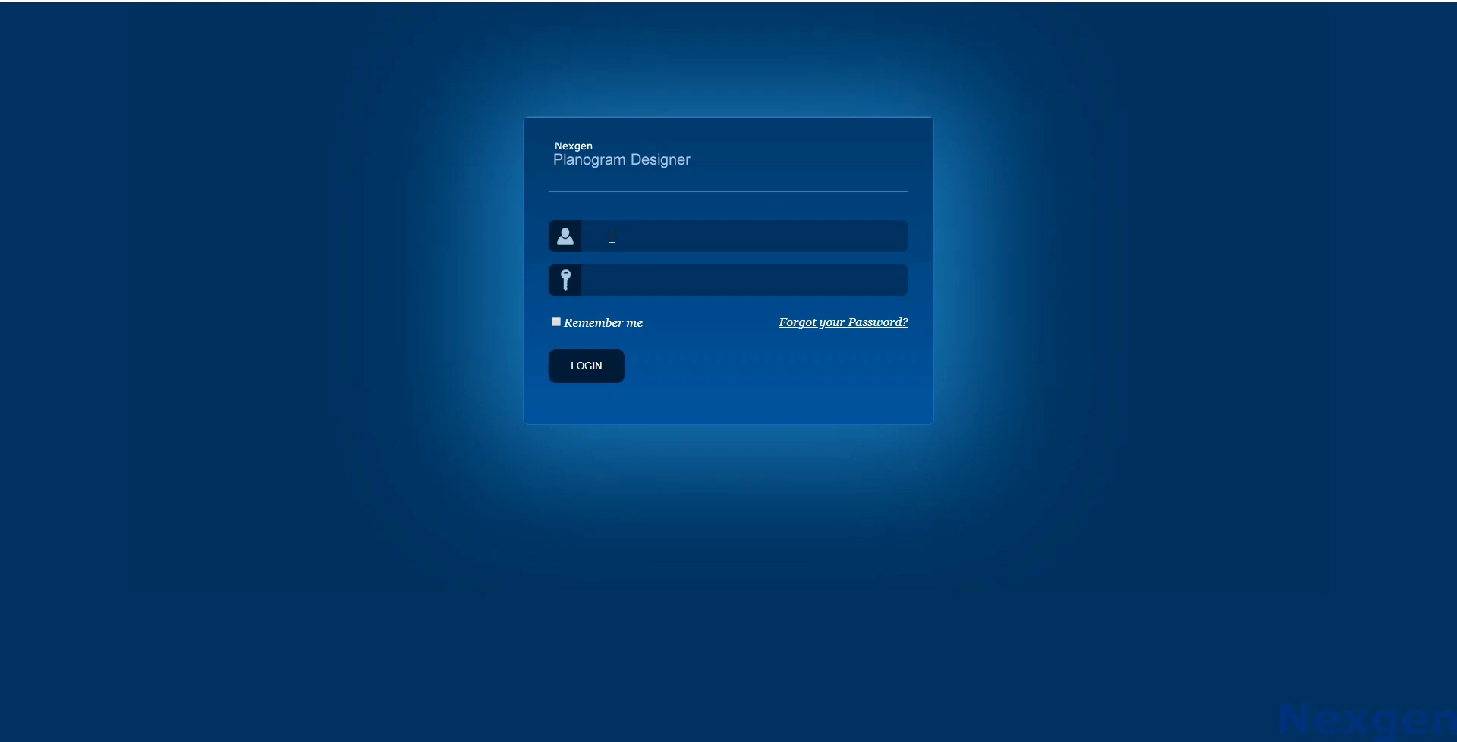
- Log in to Nexgen Planogram Designer with the account's username and password
click(611, 237)
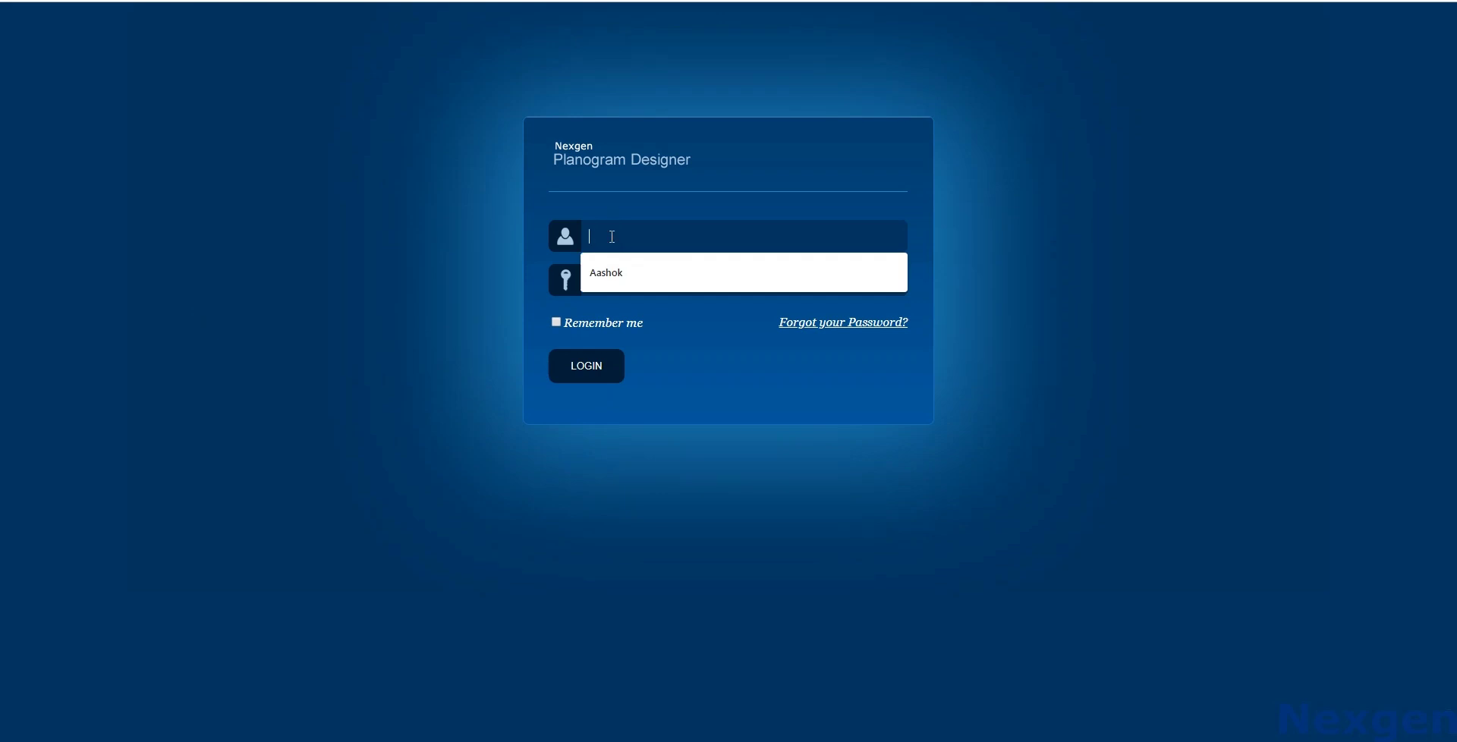
click(611, 278)
click(611, 291)
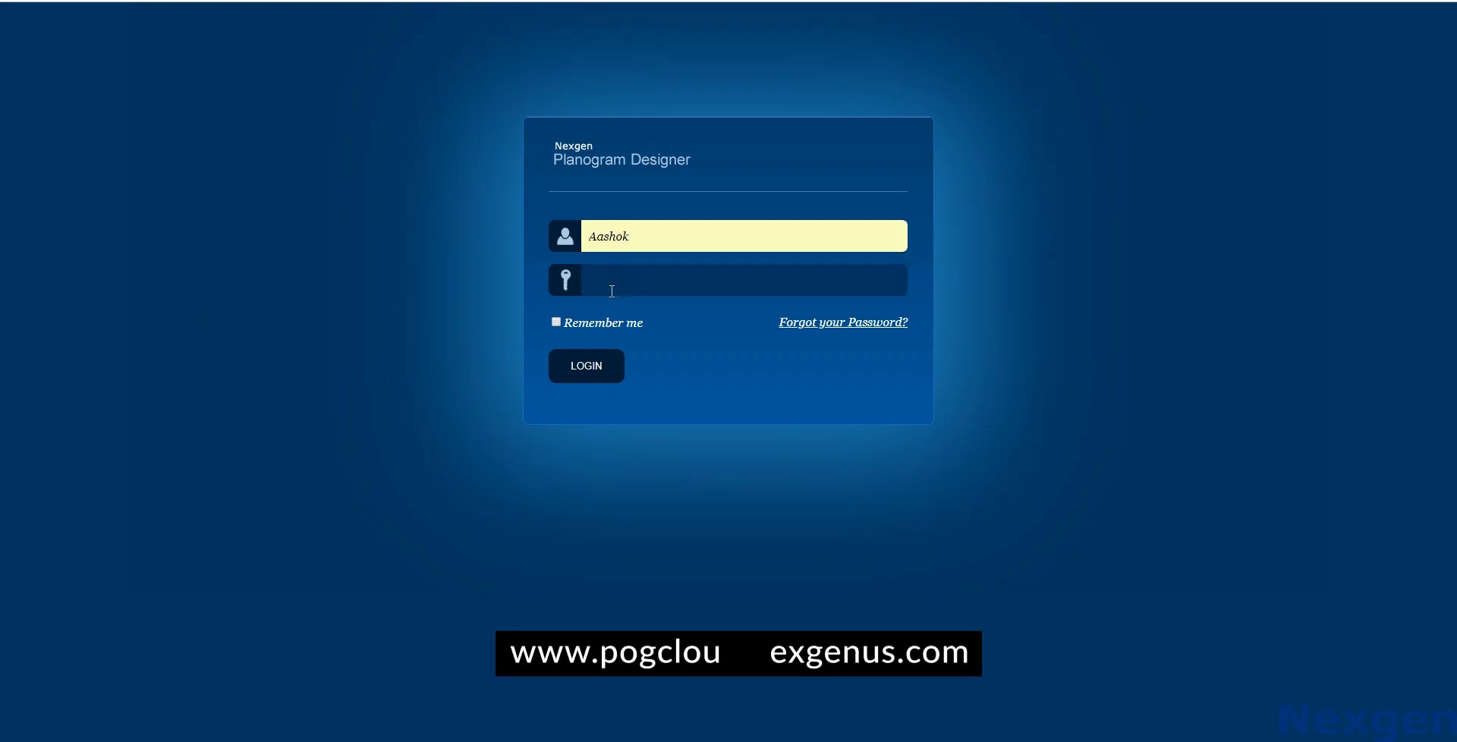
text(••)
click(590, 370)
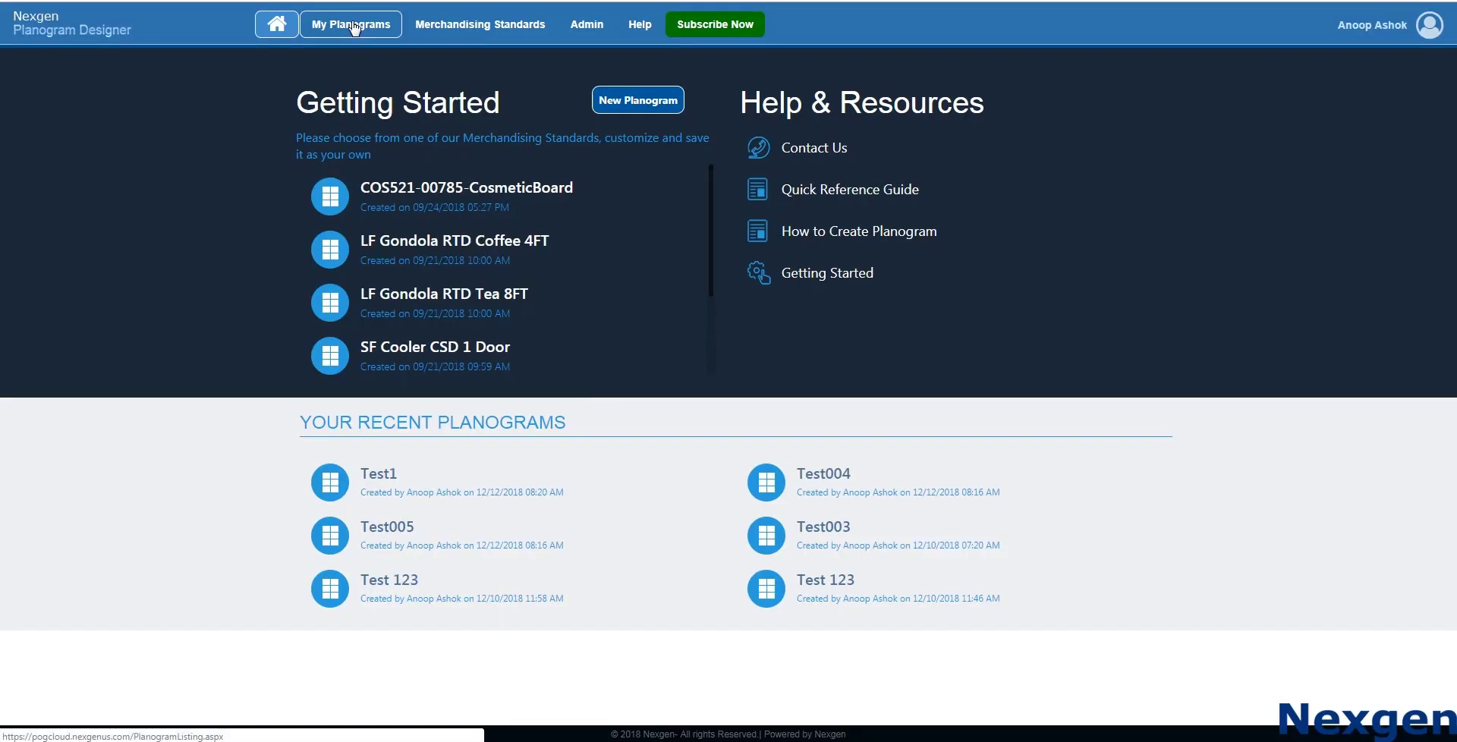
- Start a new planogram of type Gondola and proceed to its configuration
click(611, 32)
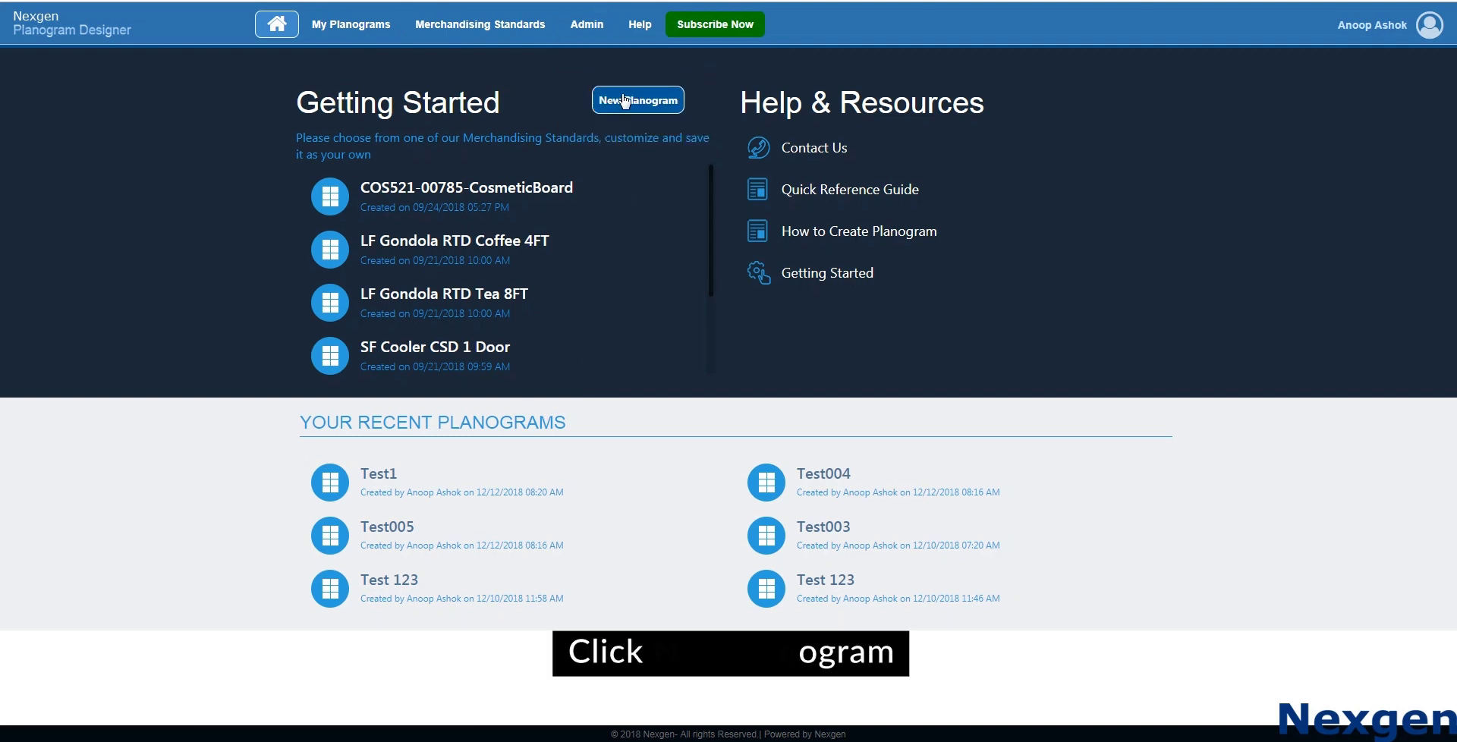
click(637, 100)
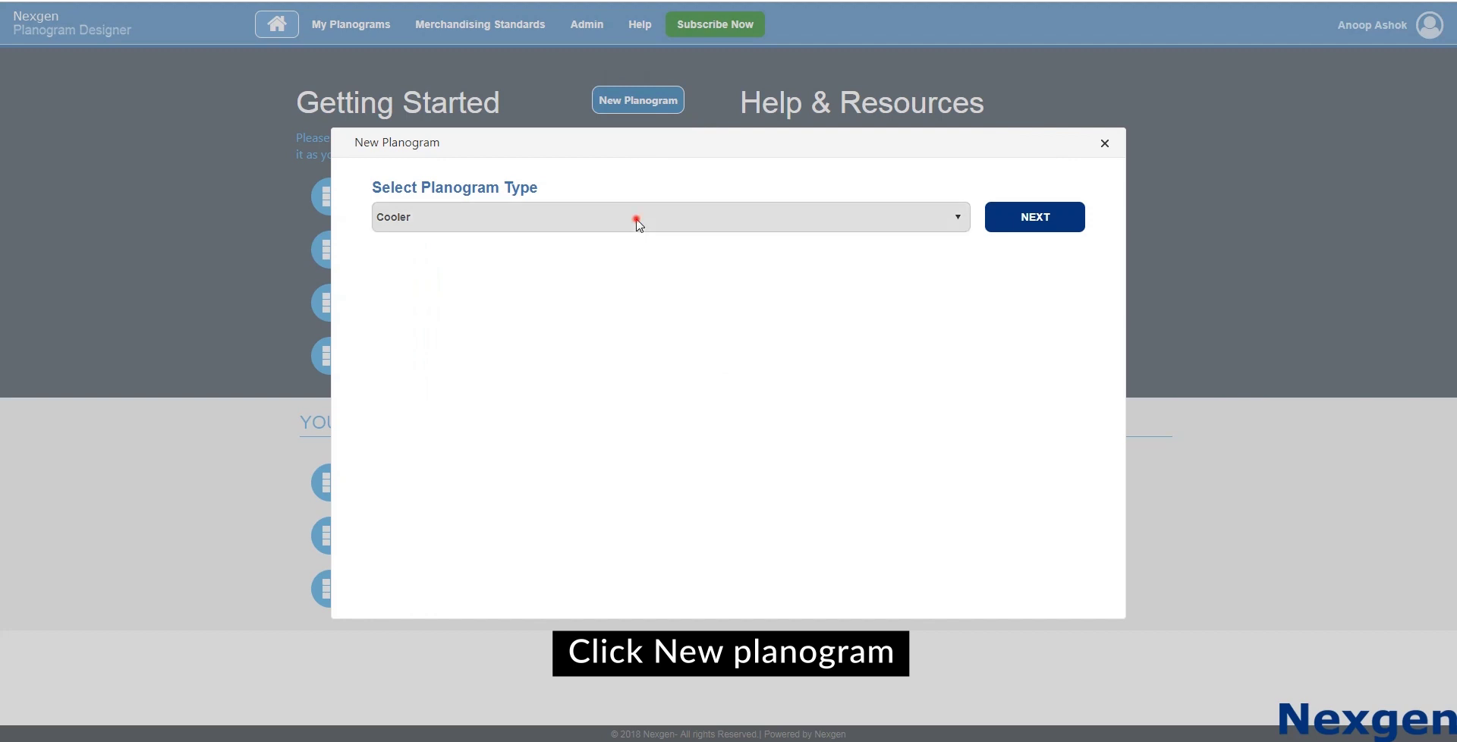
click(638, 220)
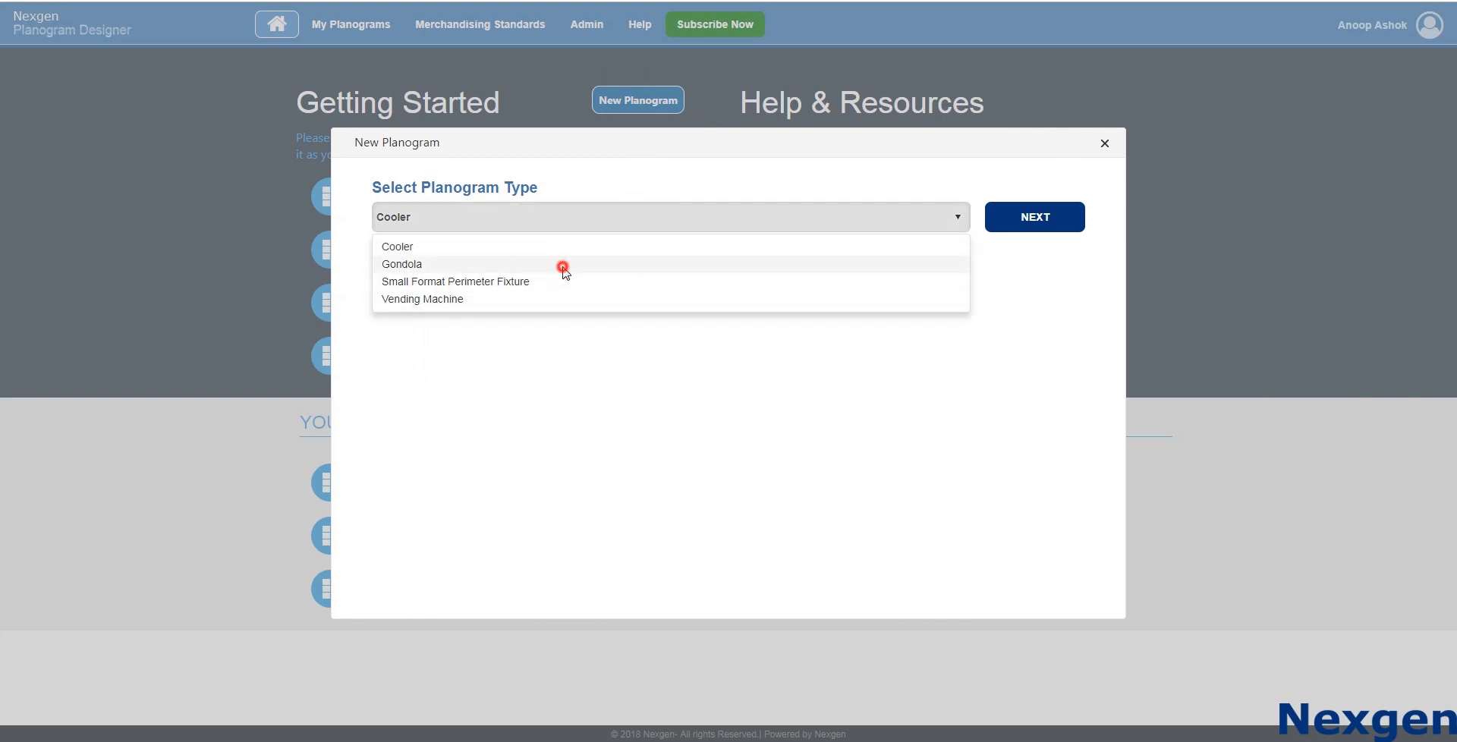
click(563, 267)
click(1002, 216)
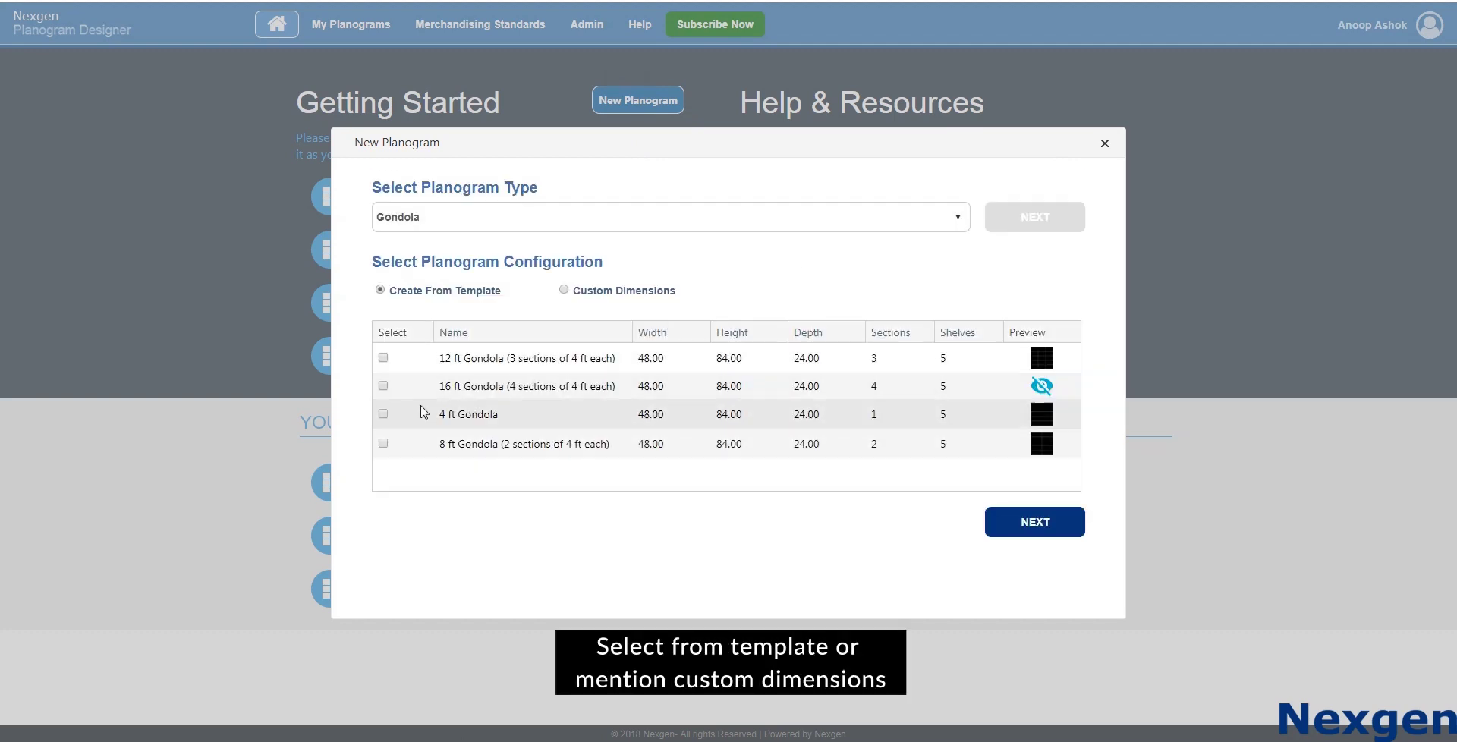
- Create the planogram from the 4 ft Gondola template with the name Test01 and open it
click(383, 414)
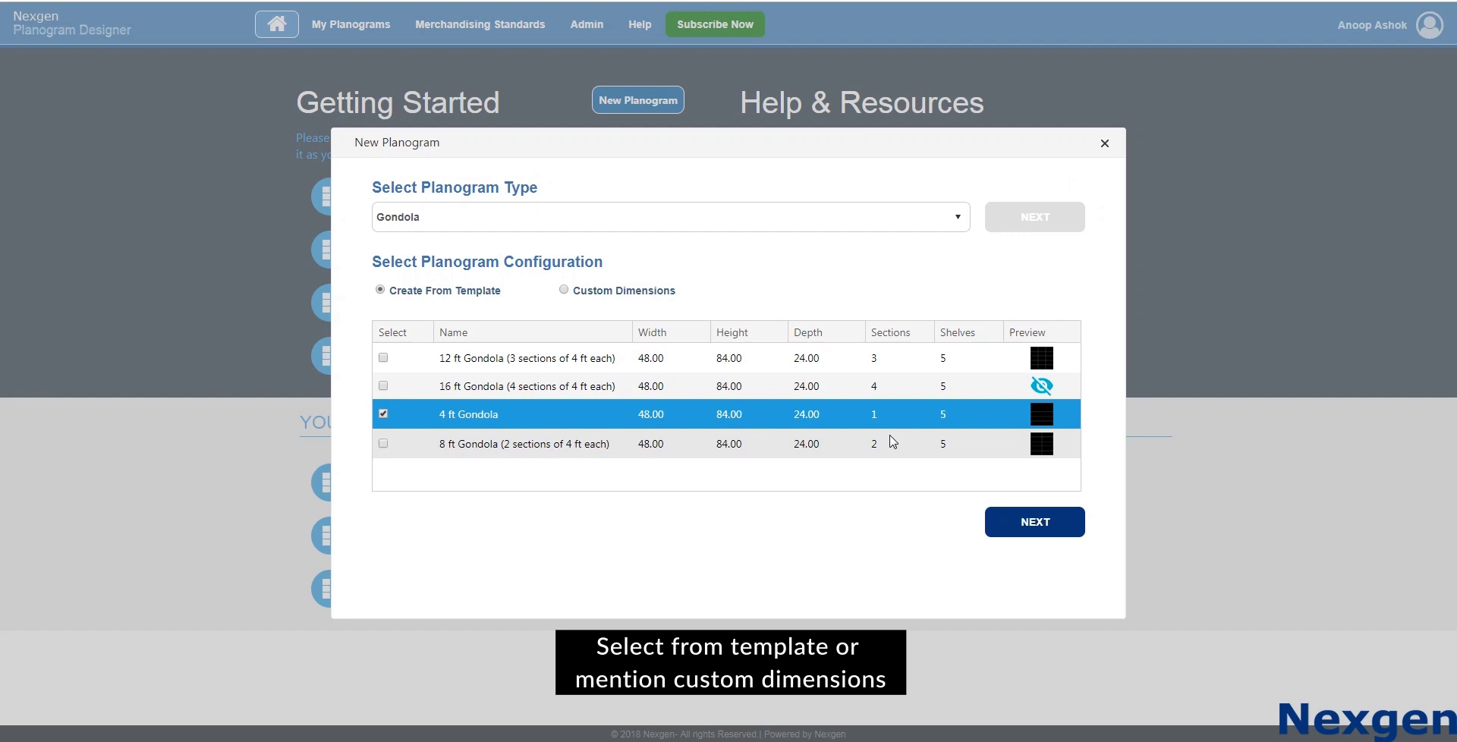
click(565, 290)
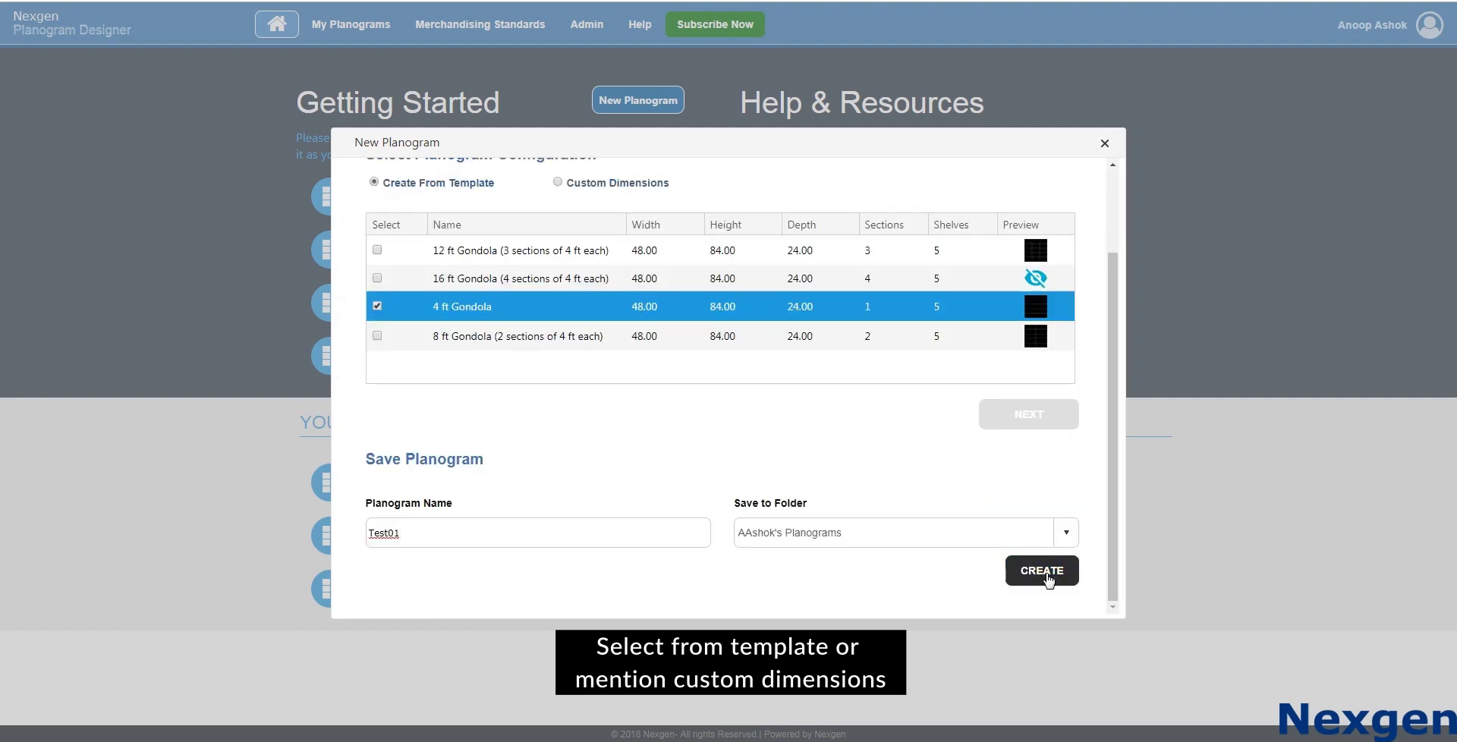
click(1045, 575)
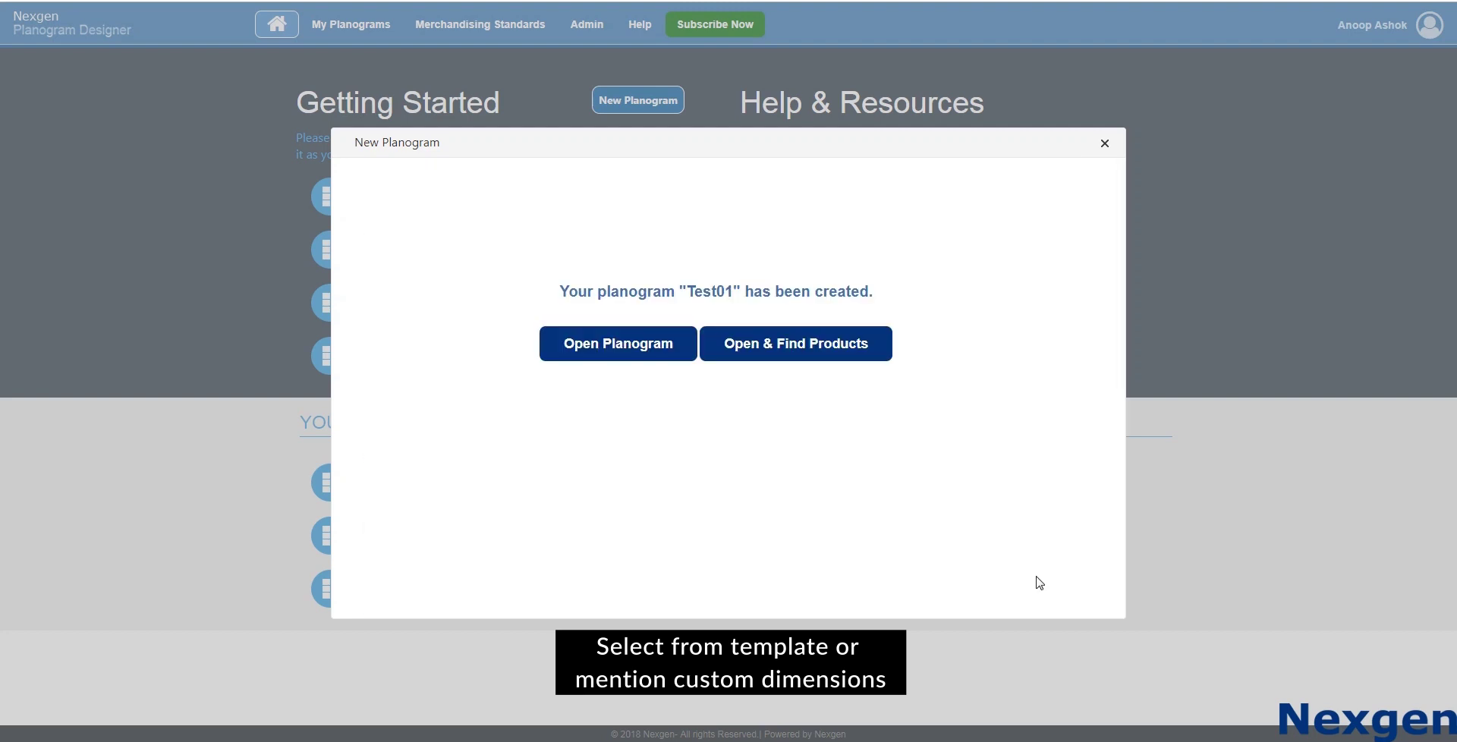
click(632, 345)
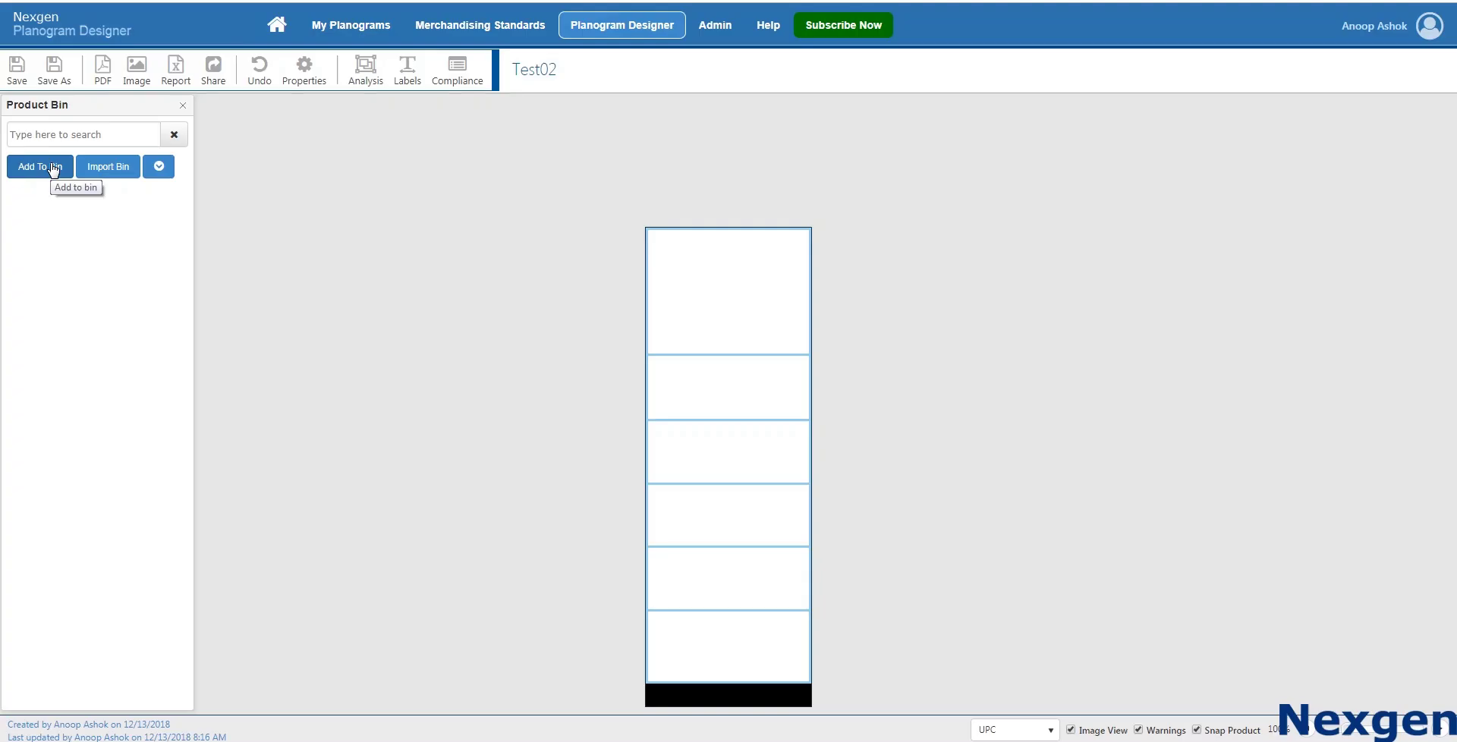
- Search the product library for pepsico and add all products on the first results page to the product bin
click(53, 167)
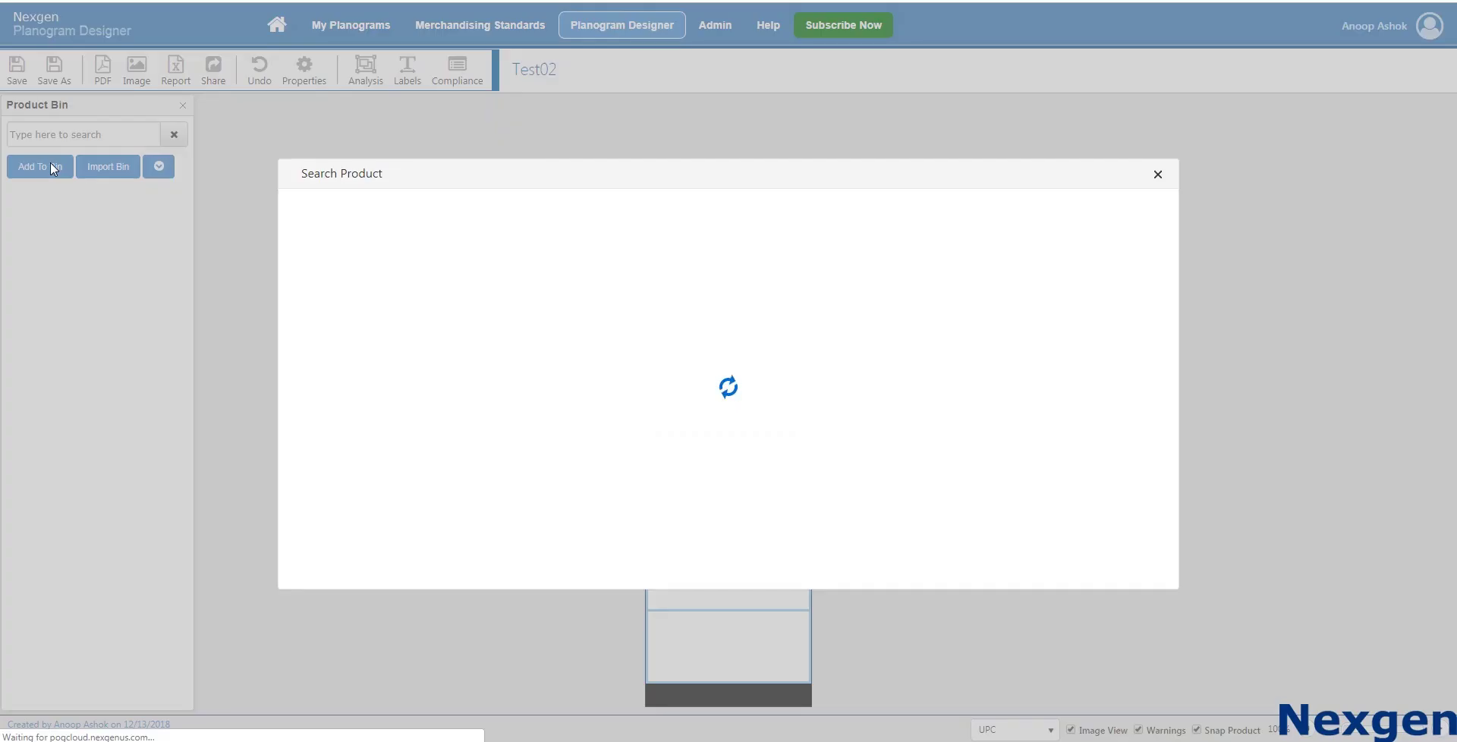
click(357, 212)
text(pepsi1)
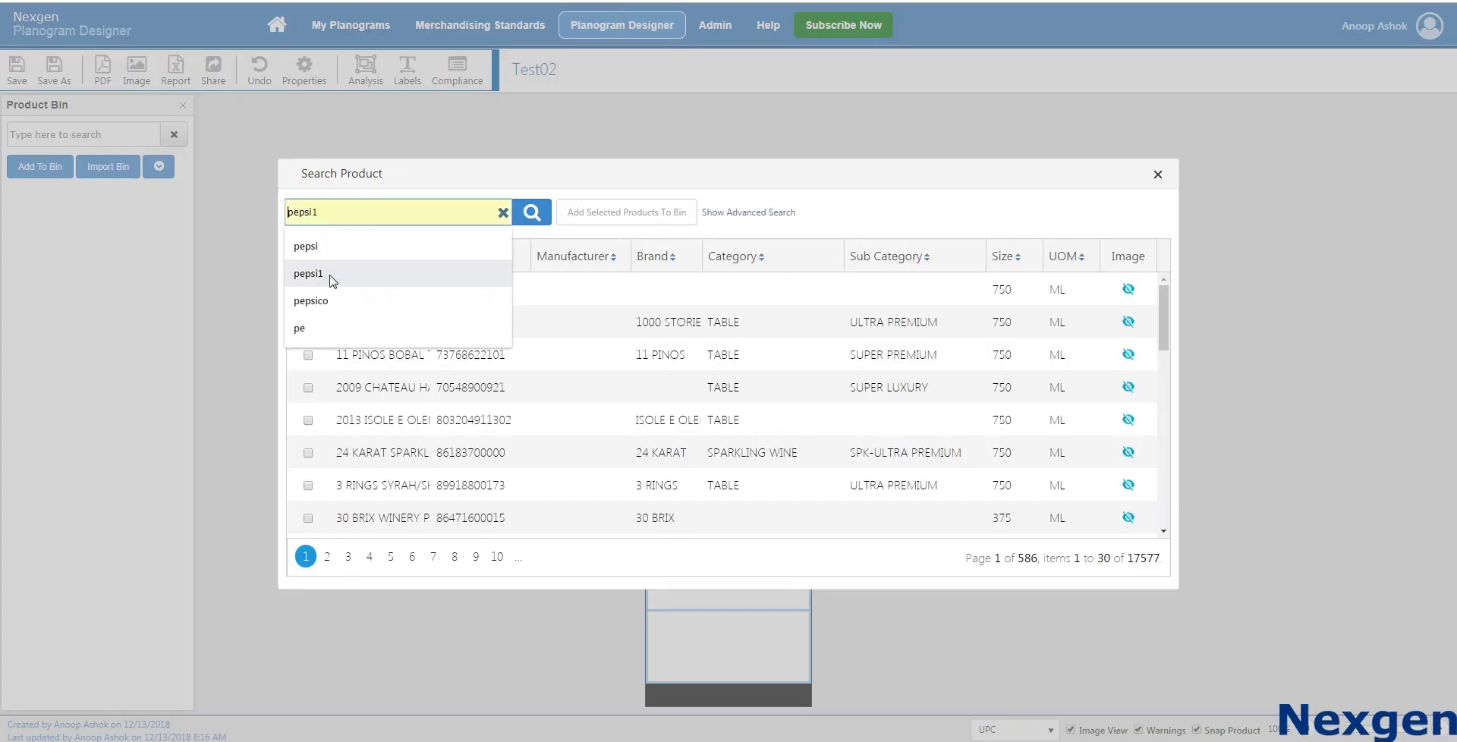
click(326, 292)
click(307, 254)
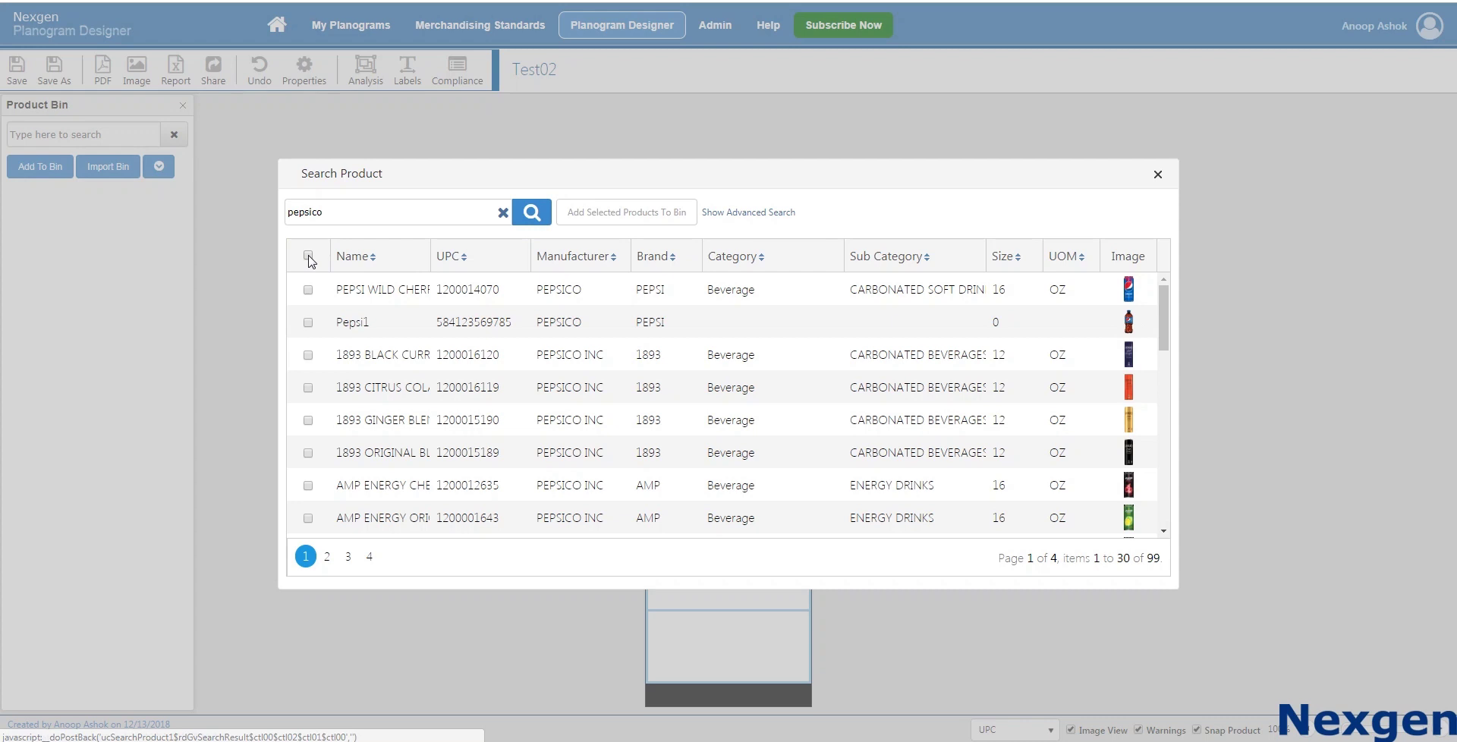
click(635, 213)
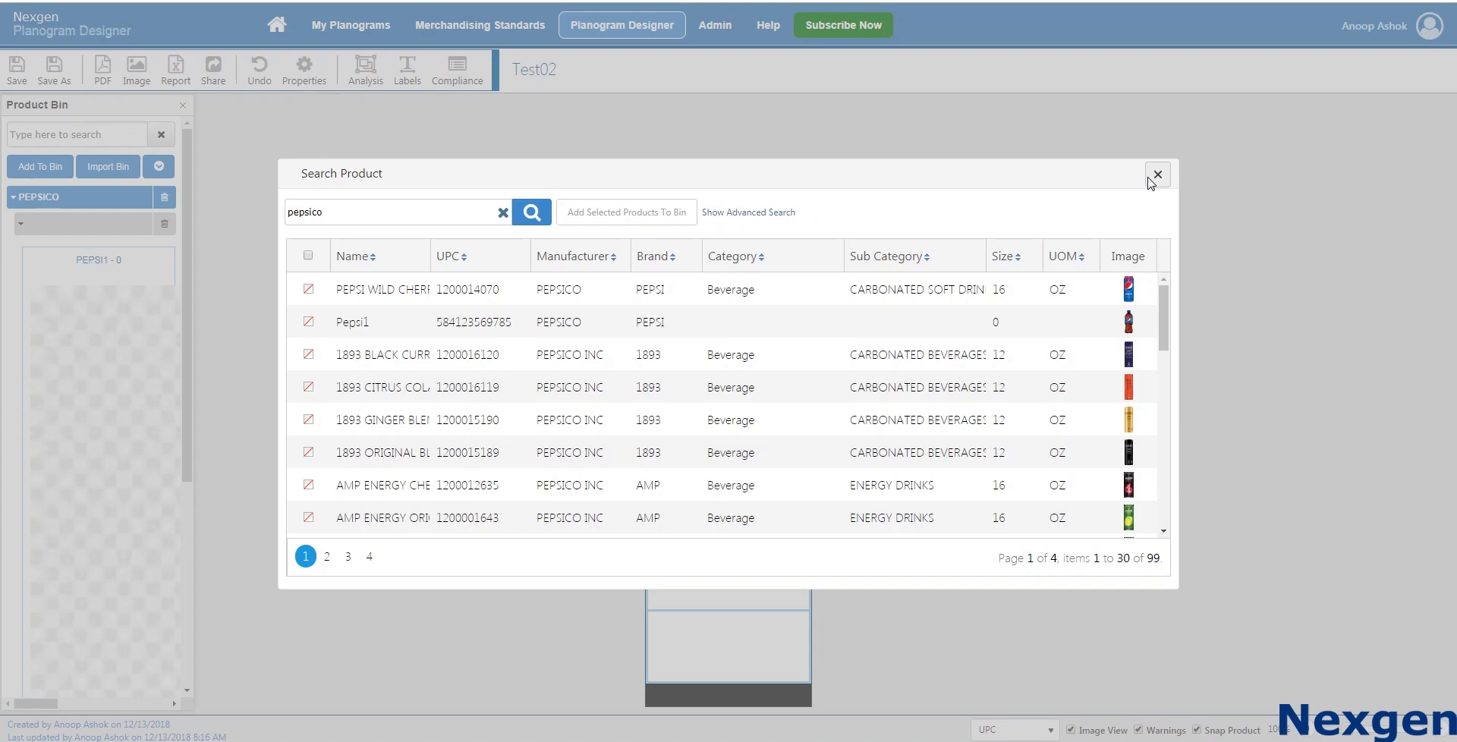
click(1156, 175)
- Place DIET PEPSI CSB 20Z at the start of the gondola's top shelf and add 5 more horizontal facings
scroll(91, 364, down, 10)
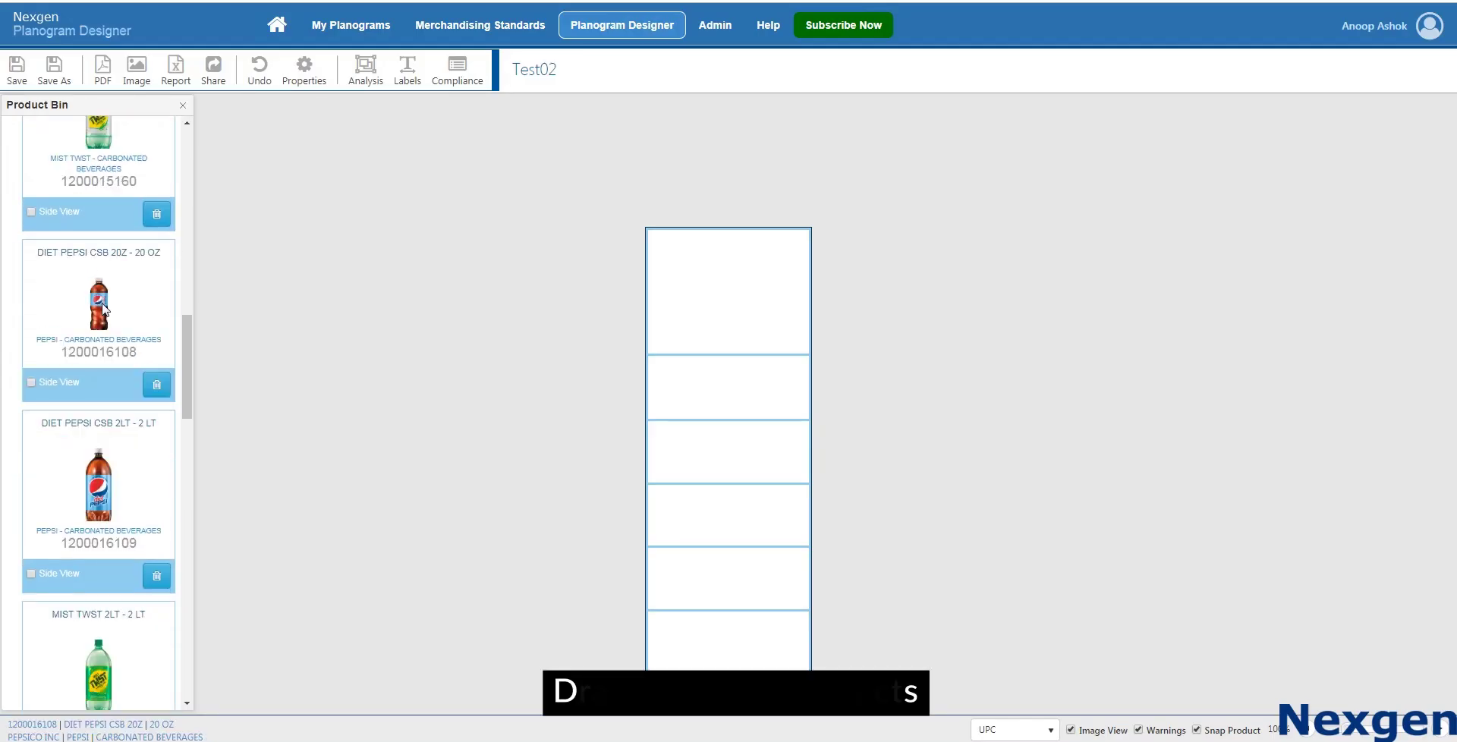
drag(102, 307, 663, 322)
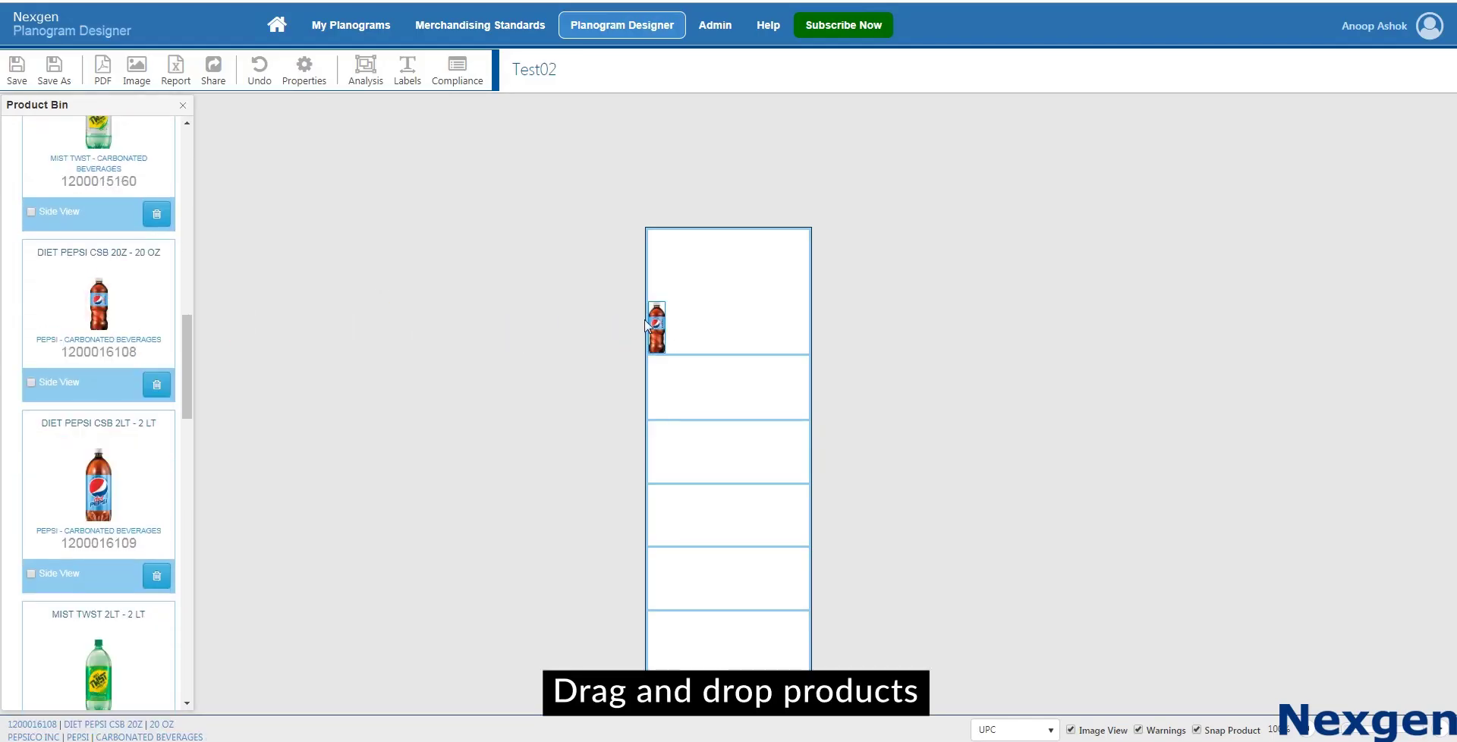
right_click(662, 322)
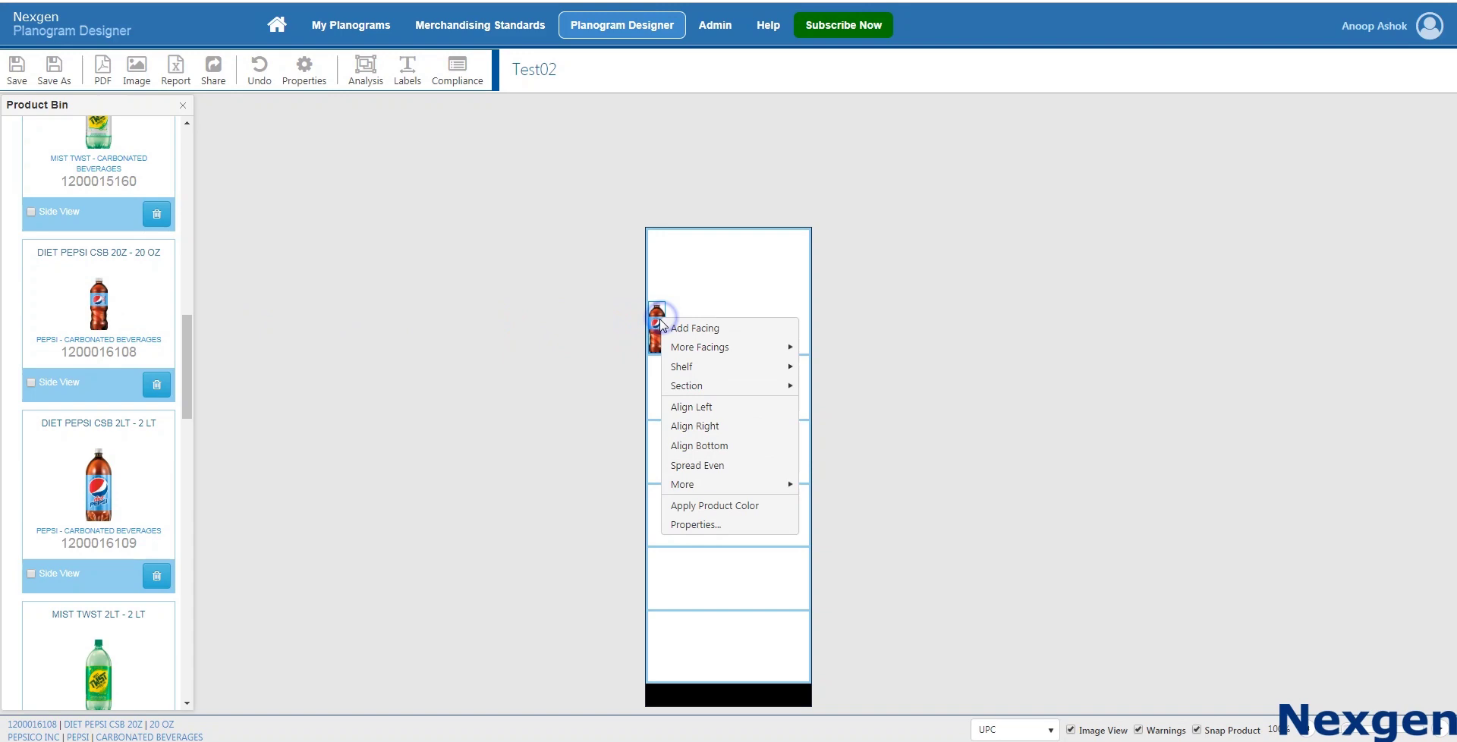
mouse_move(741, 348)
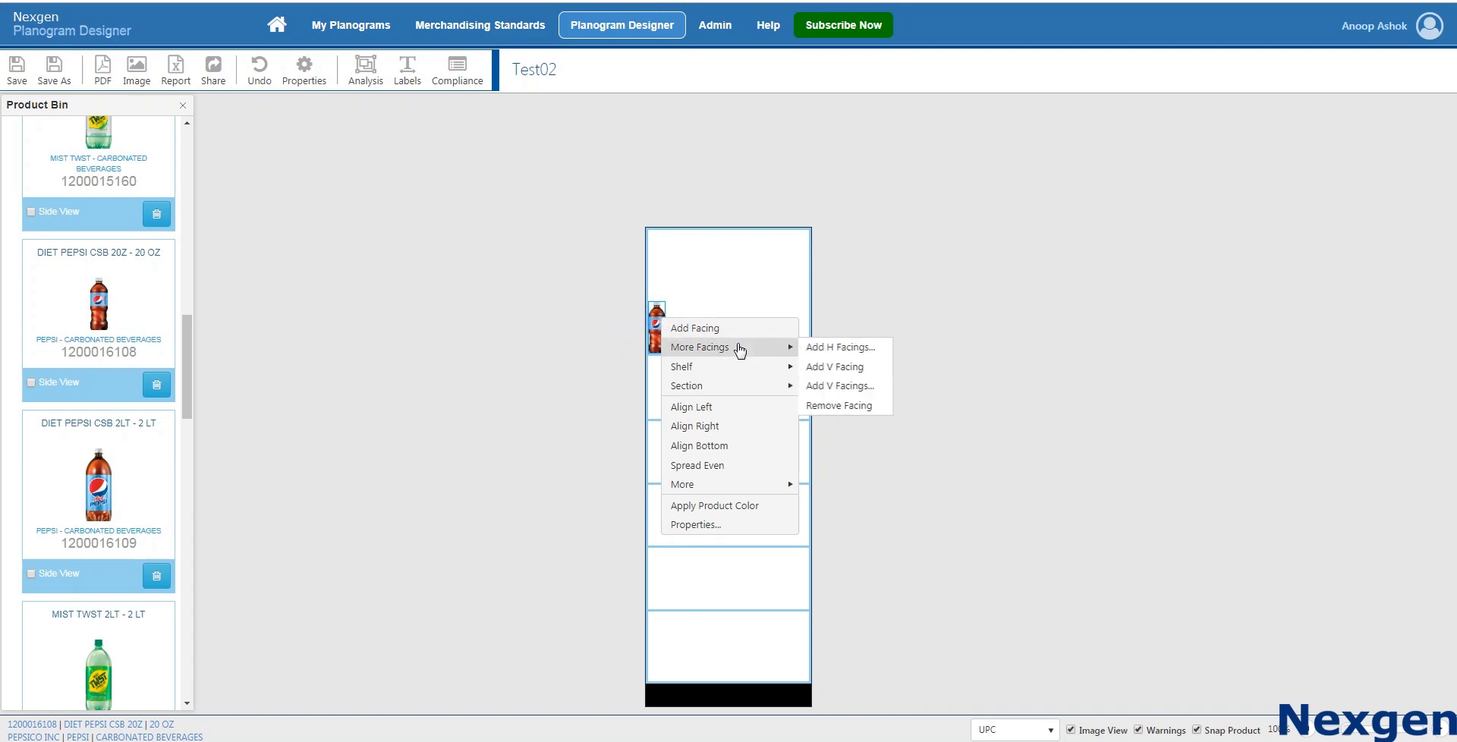
click(839, 347)
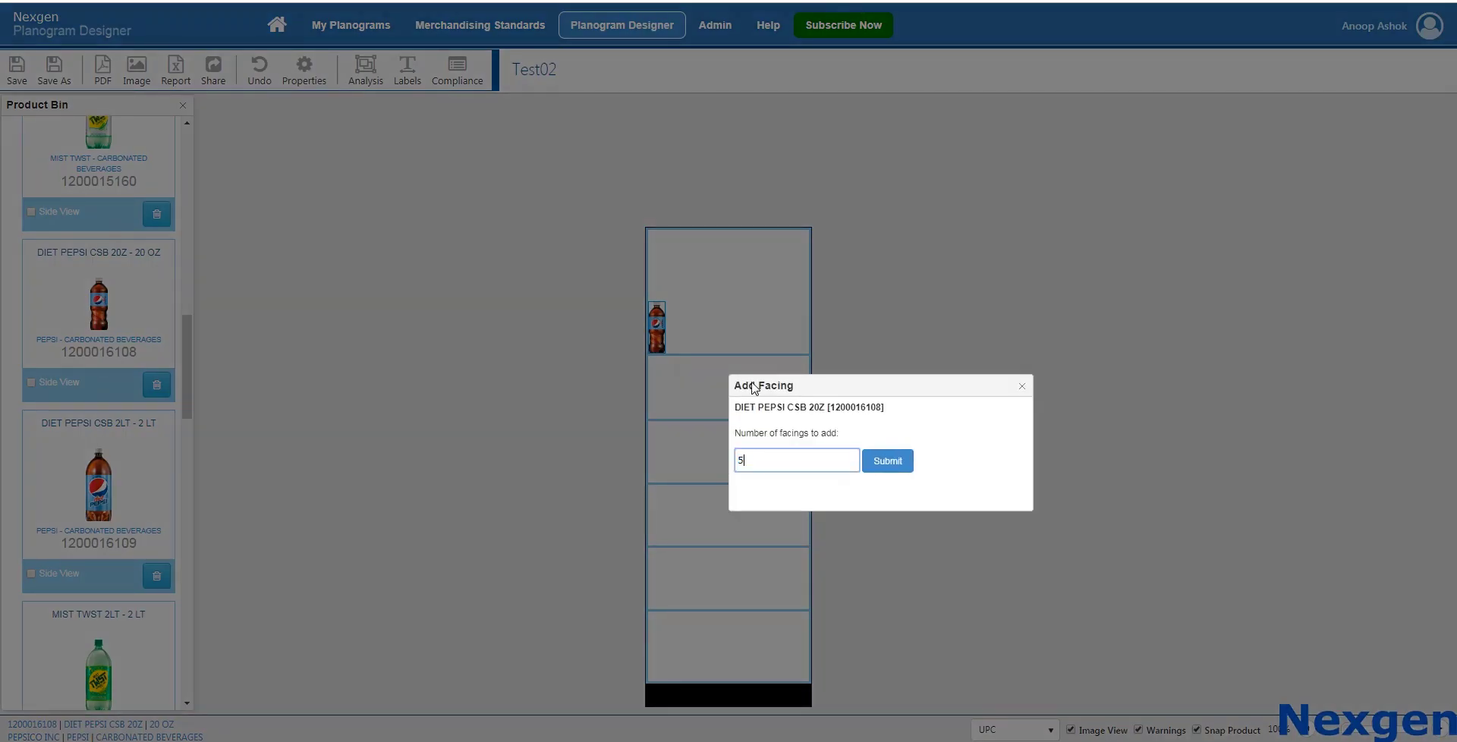
text(5)
click(888, 461)
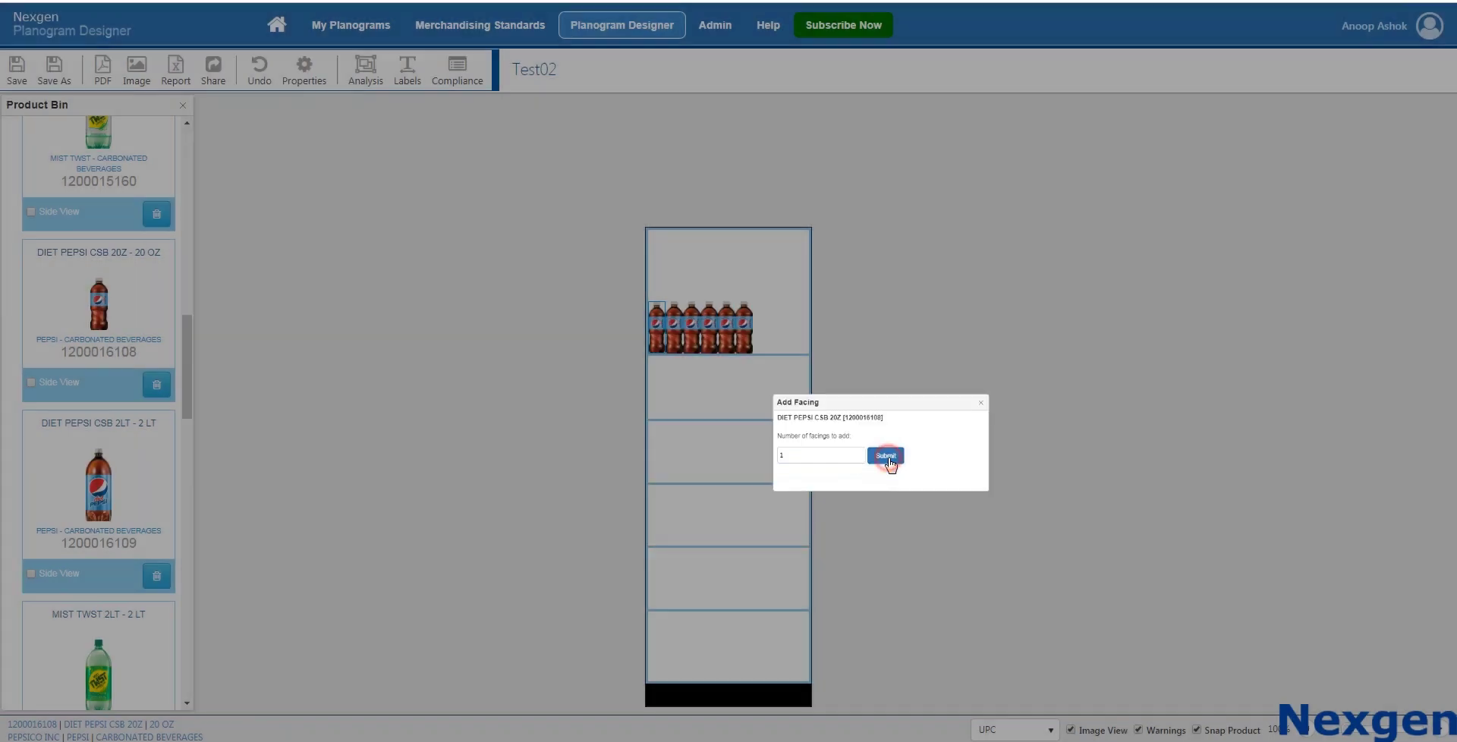
- Spread the Diet Pepsi bottles evenly across their shelf
right_click(732, 331)
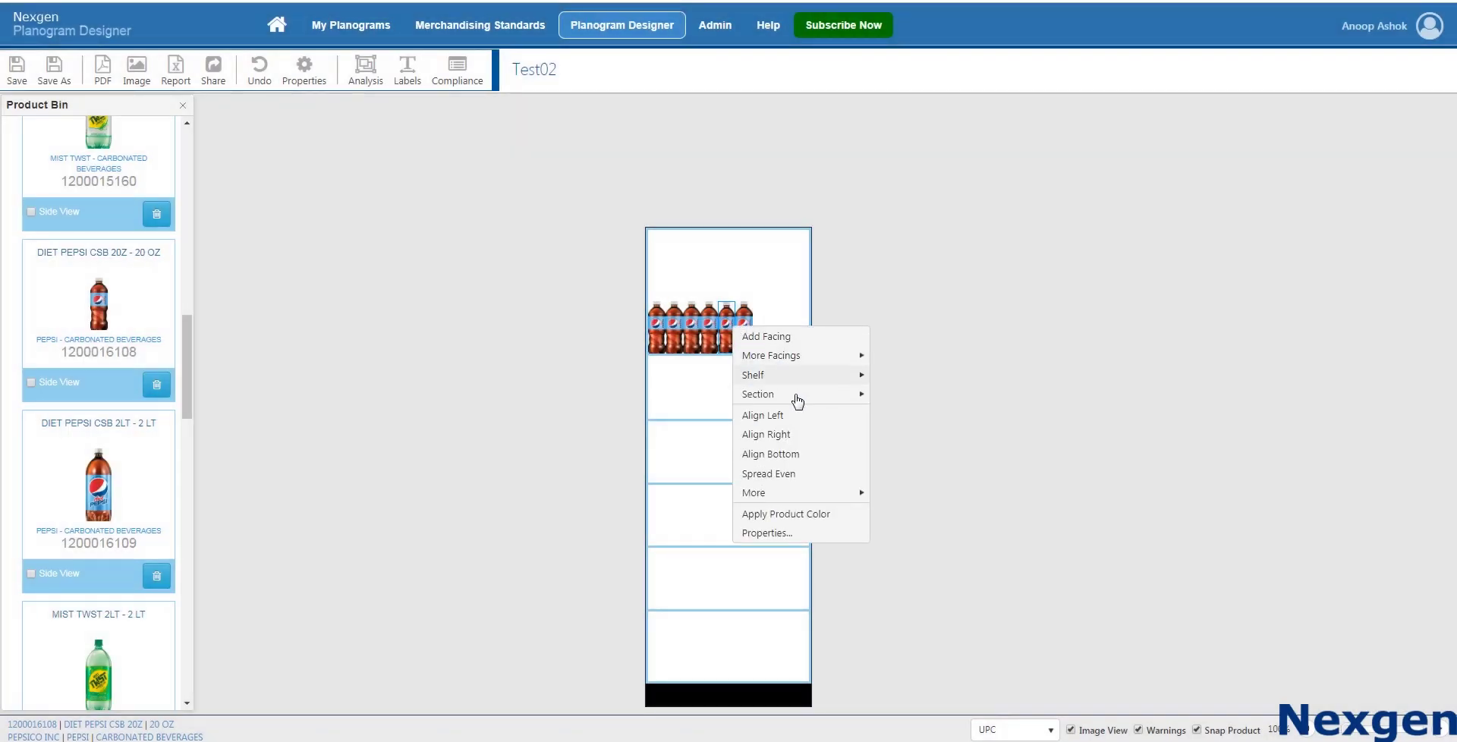
click(791, 474)
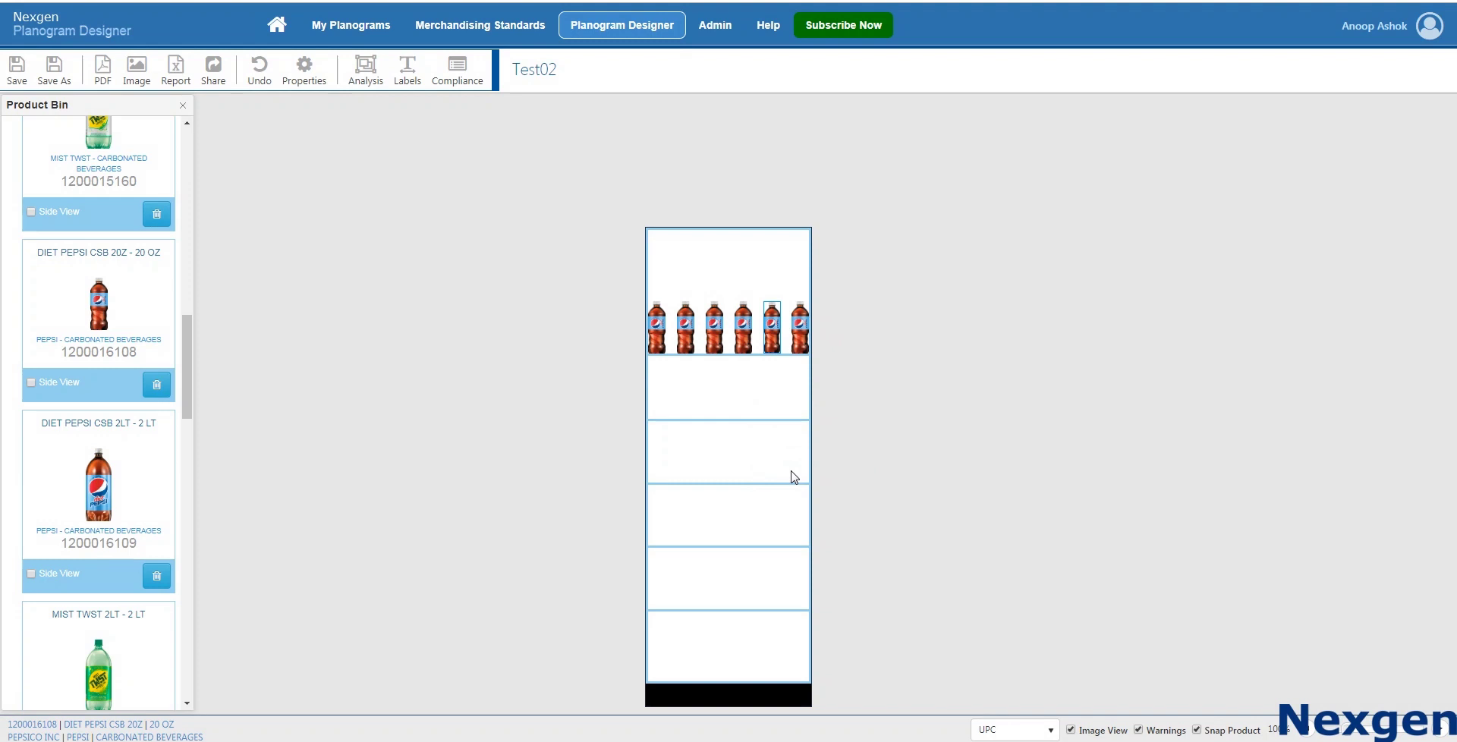
- Add a shelf above the Diet Pepsi row, lowered to just over the bottles, and place the 1893 ORIGINAL BLENDED COLA 12Z can on it
click(732, 278)
right_click(731, 278)
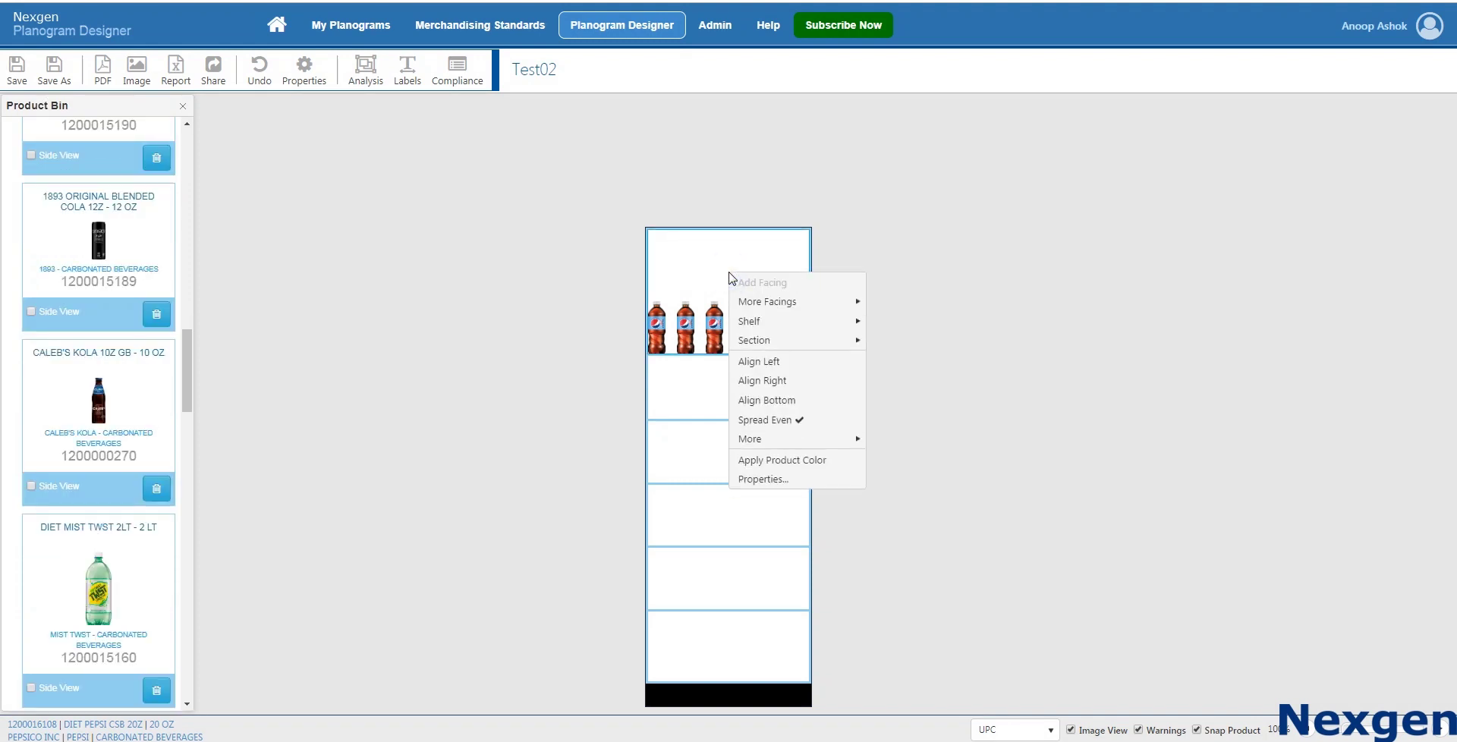
mouse_move(813, 323)
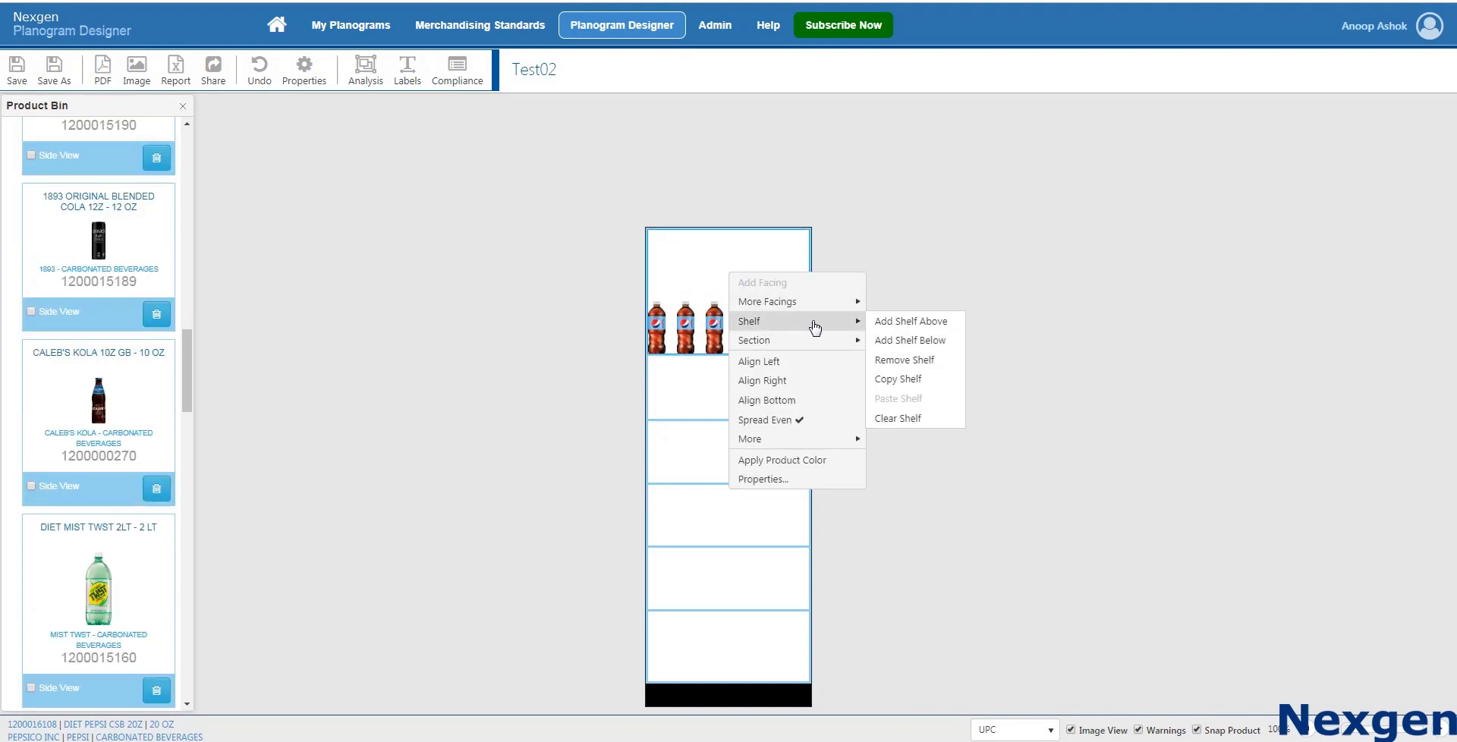
click(909, 322)
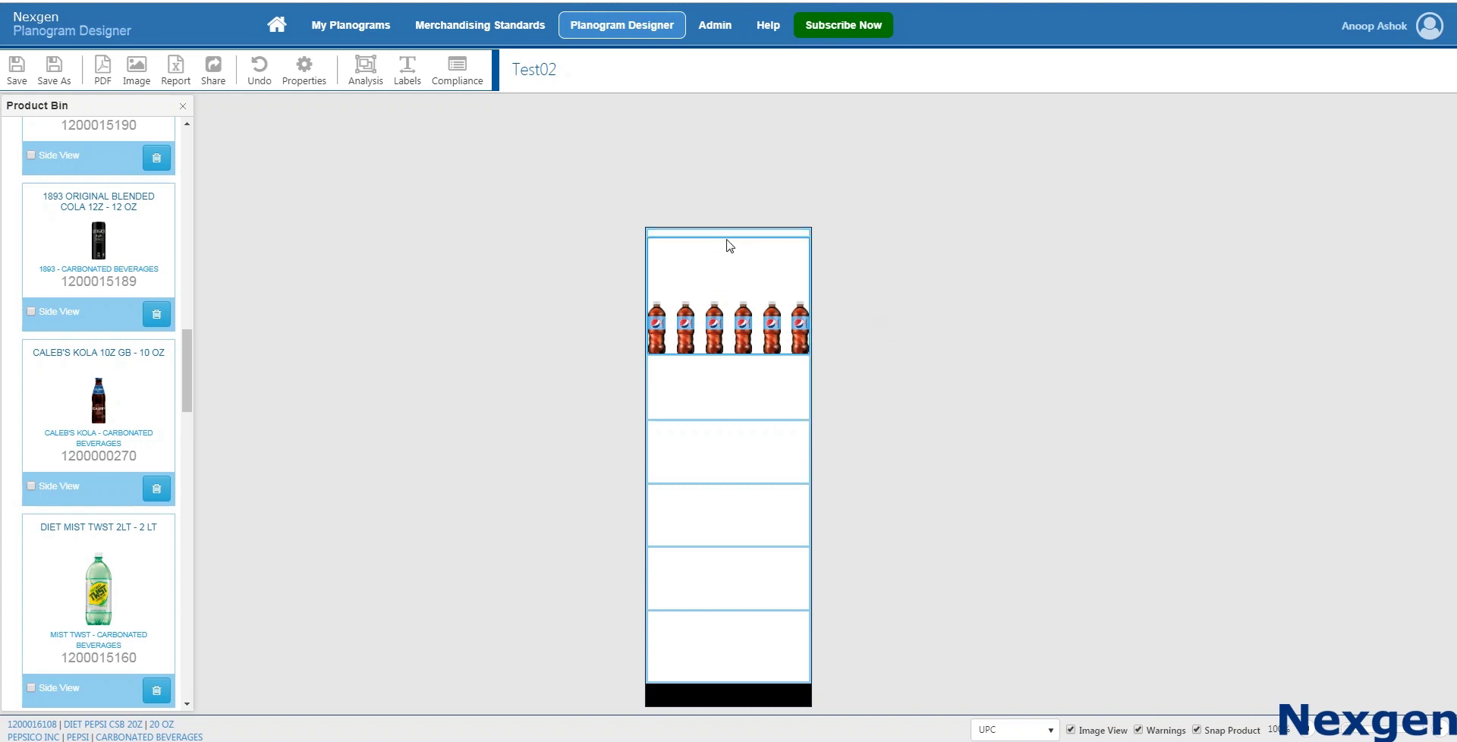
drag(725, 237, 723, 295)
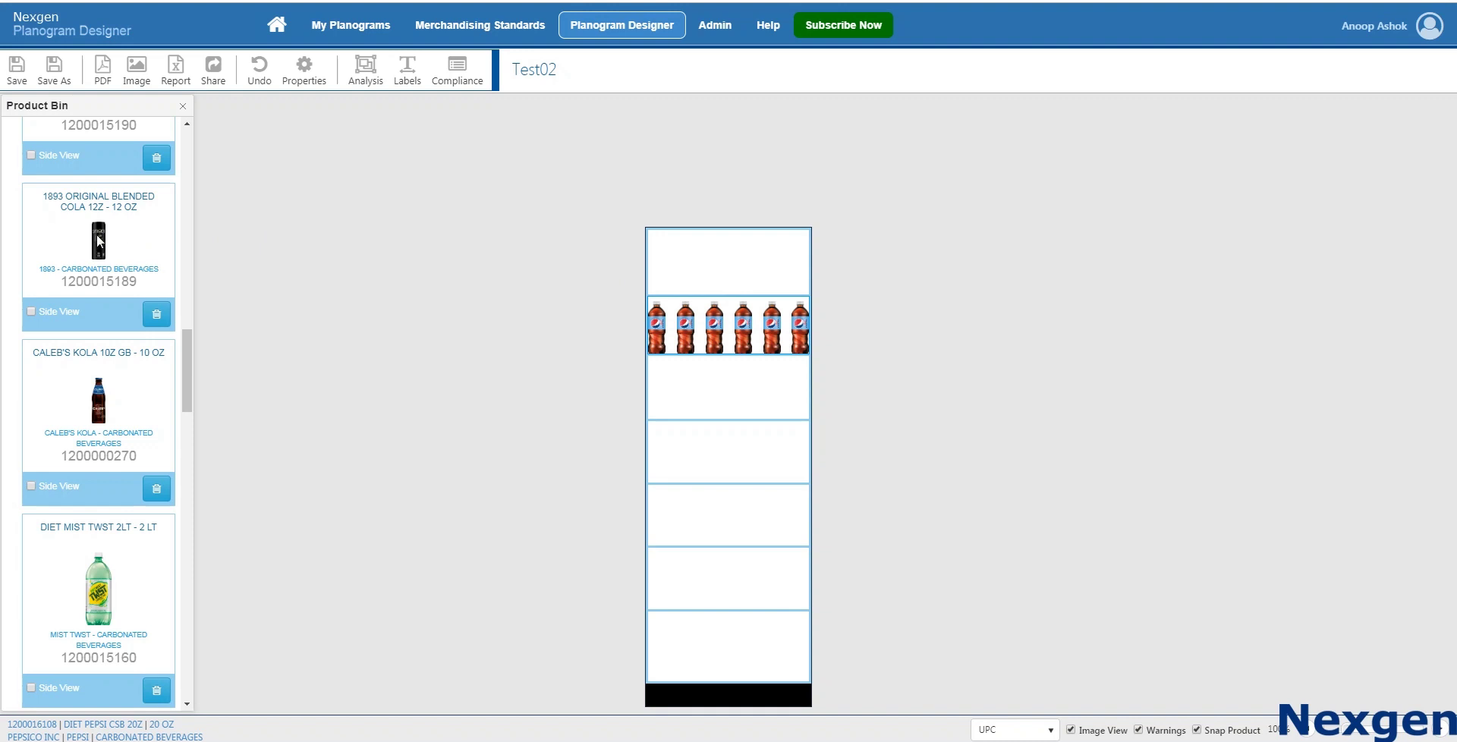
drag(98, 241, 668, 286)
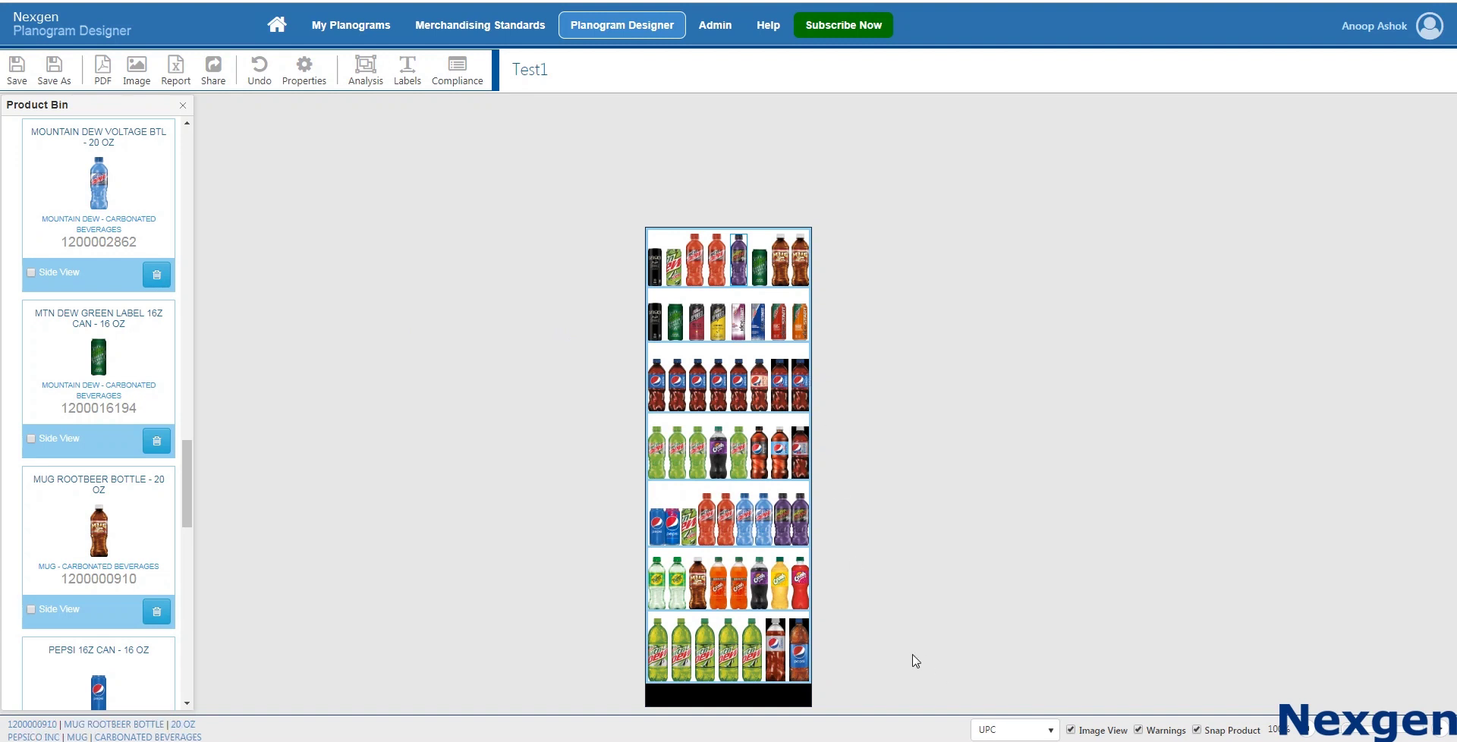
- Label the products on the gondola by Product Name, and switch the labels to Brand
click(1018, 730)
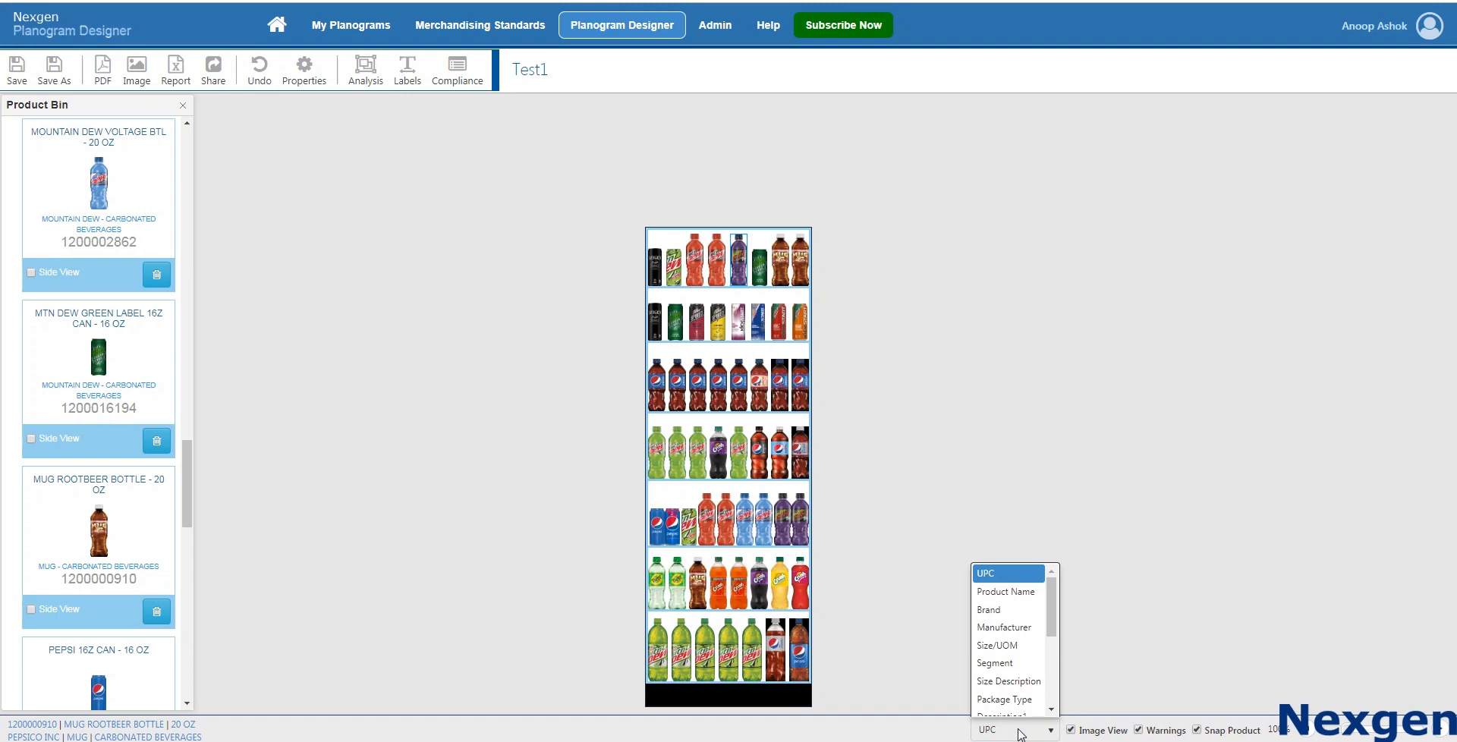
click(1011, 589)
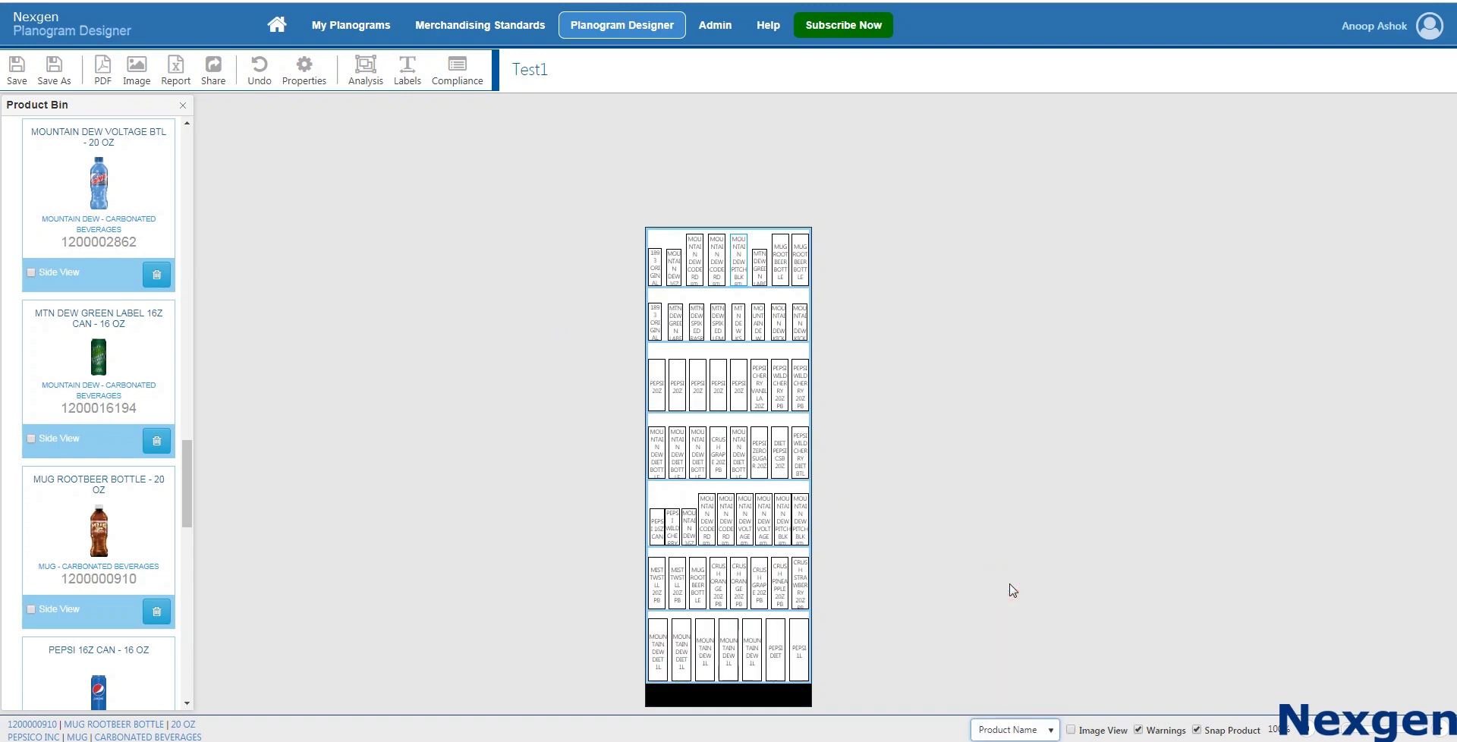
click(1019, 729)
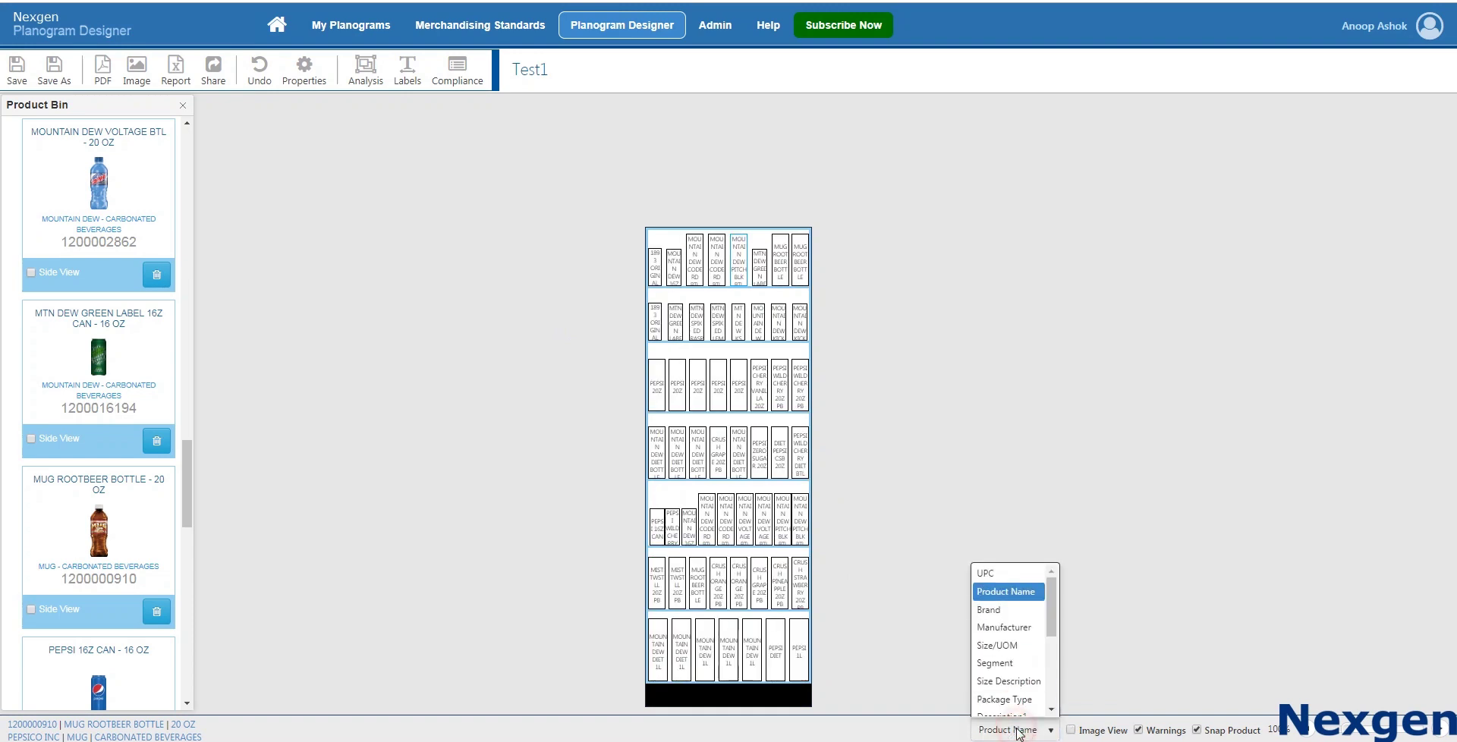
click(996, 611)
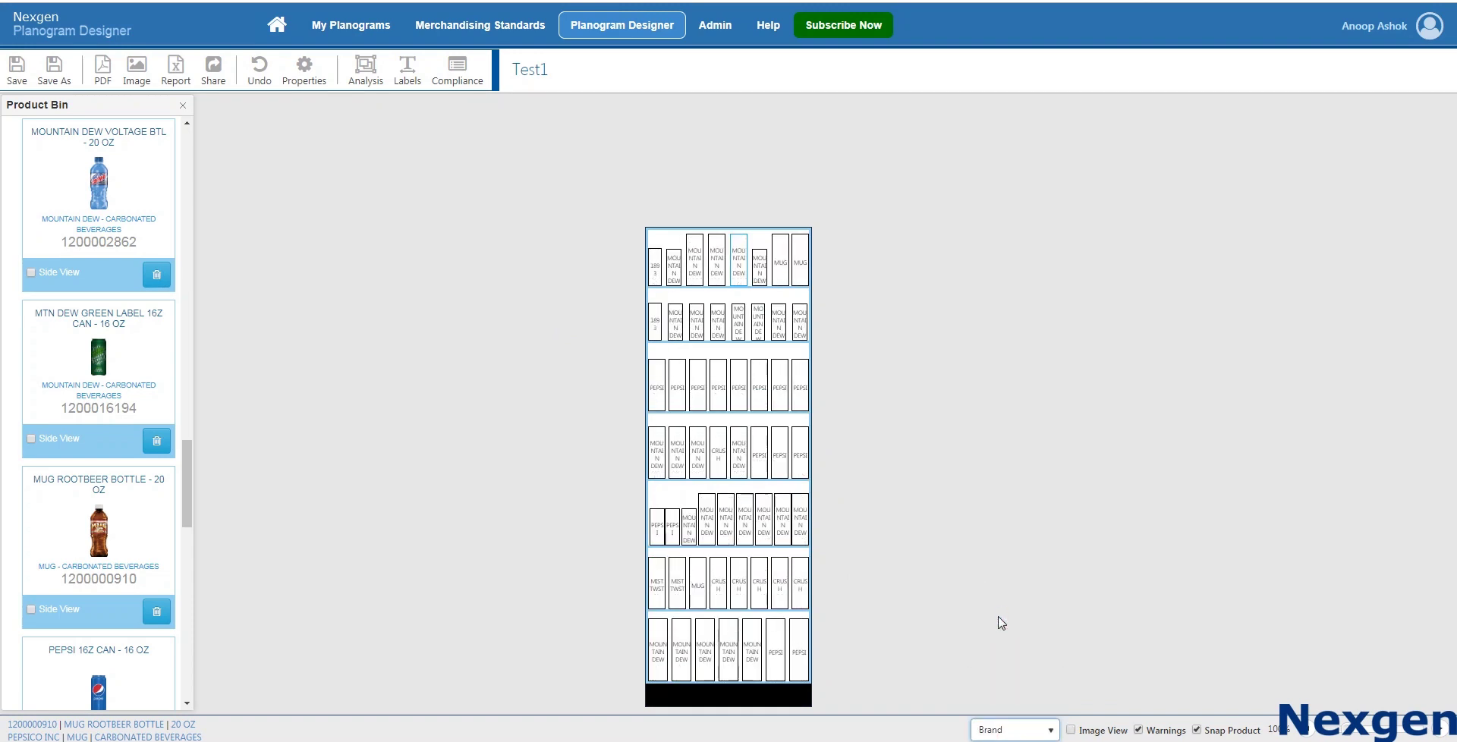
- Turn Image View back on for the planogram and save it
click(1071, 730)
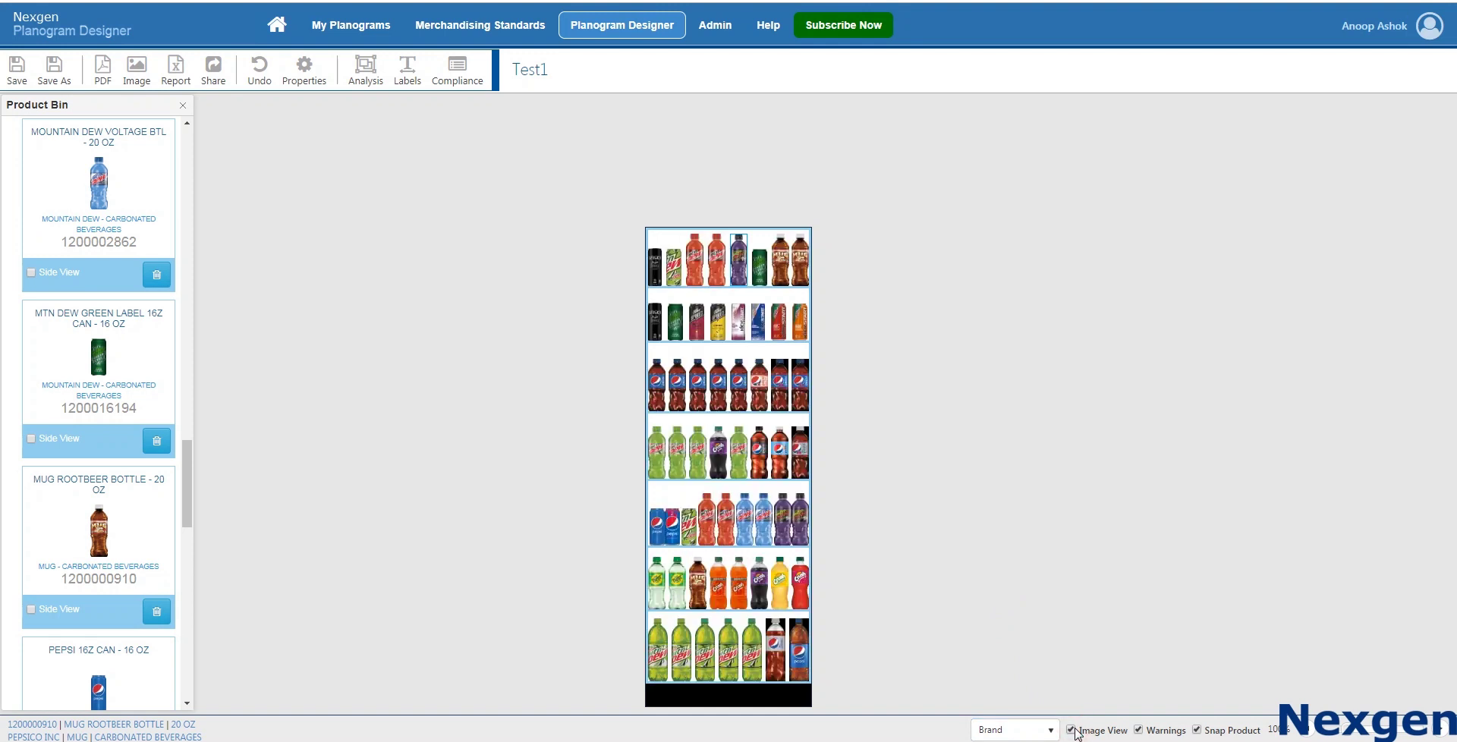
click(14, 71)
- Apply the Visual Analysis colouring by Brand to the planogram and close the analysis
click(366, 70)
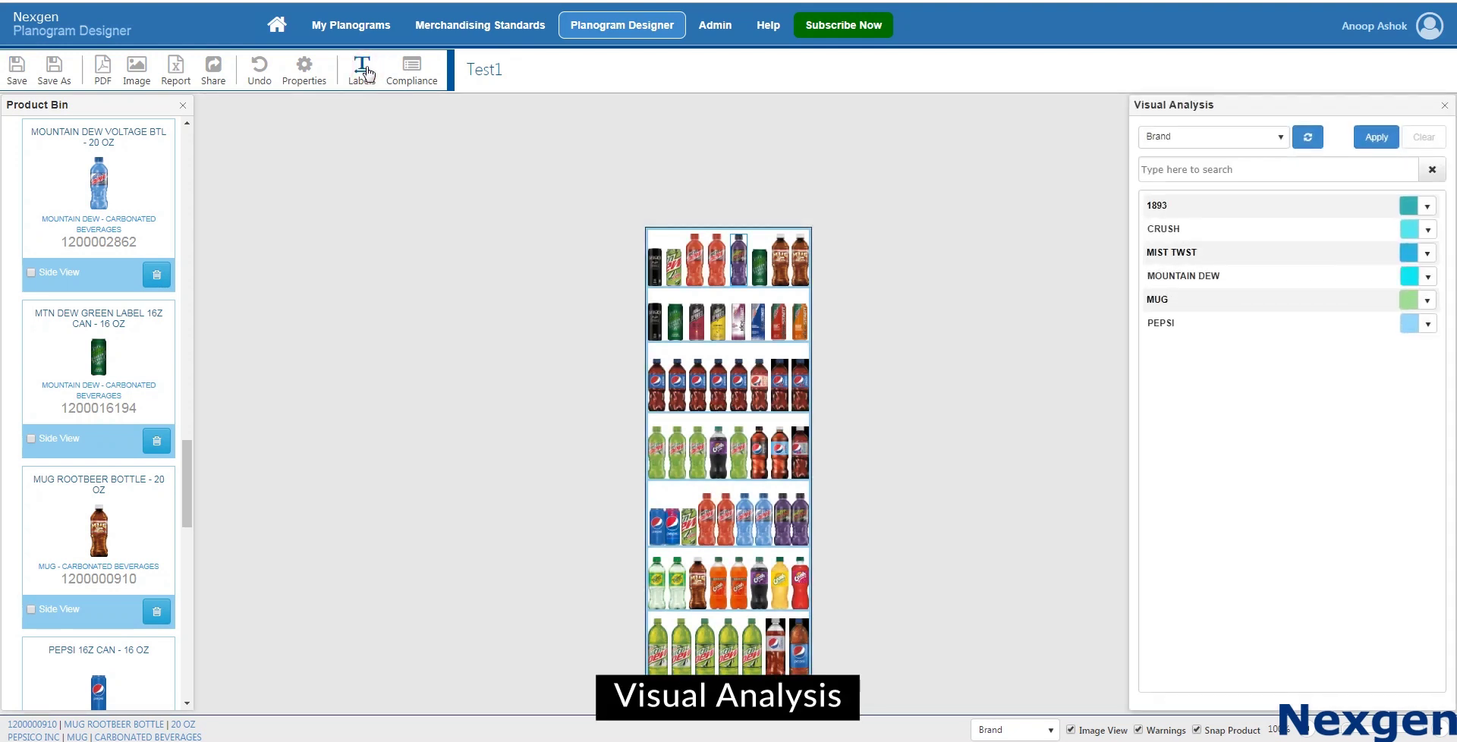
click(1258, 142)
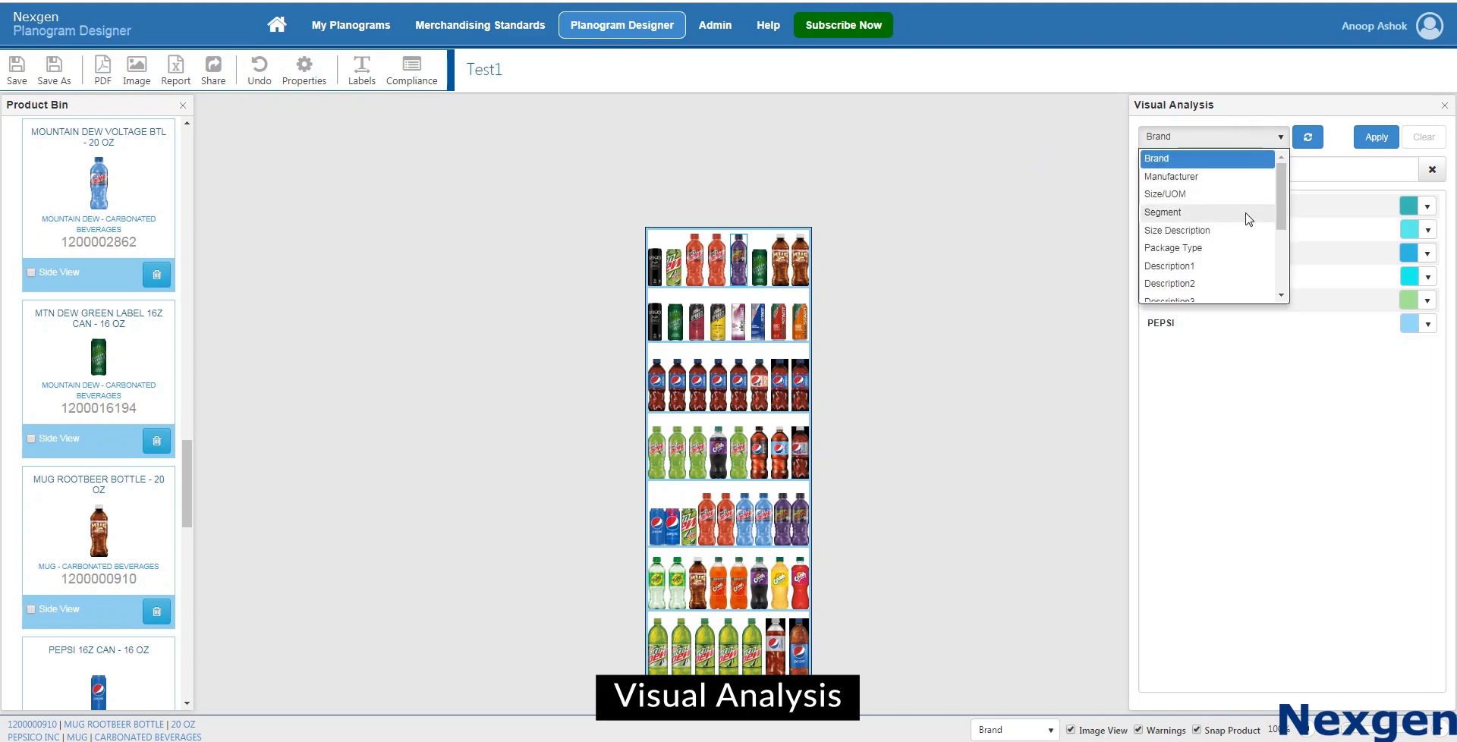
click(1251, 134)
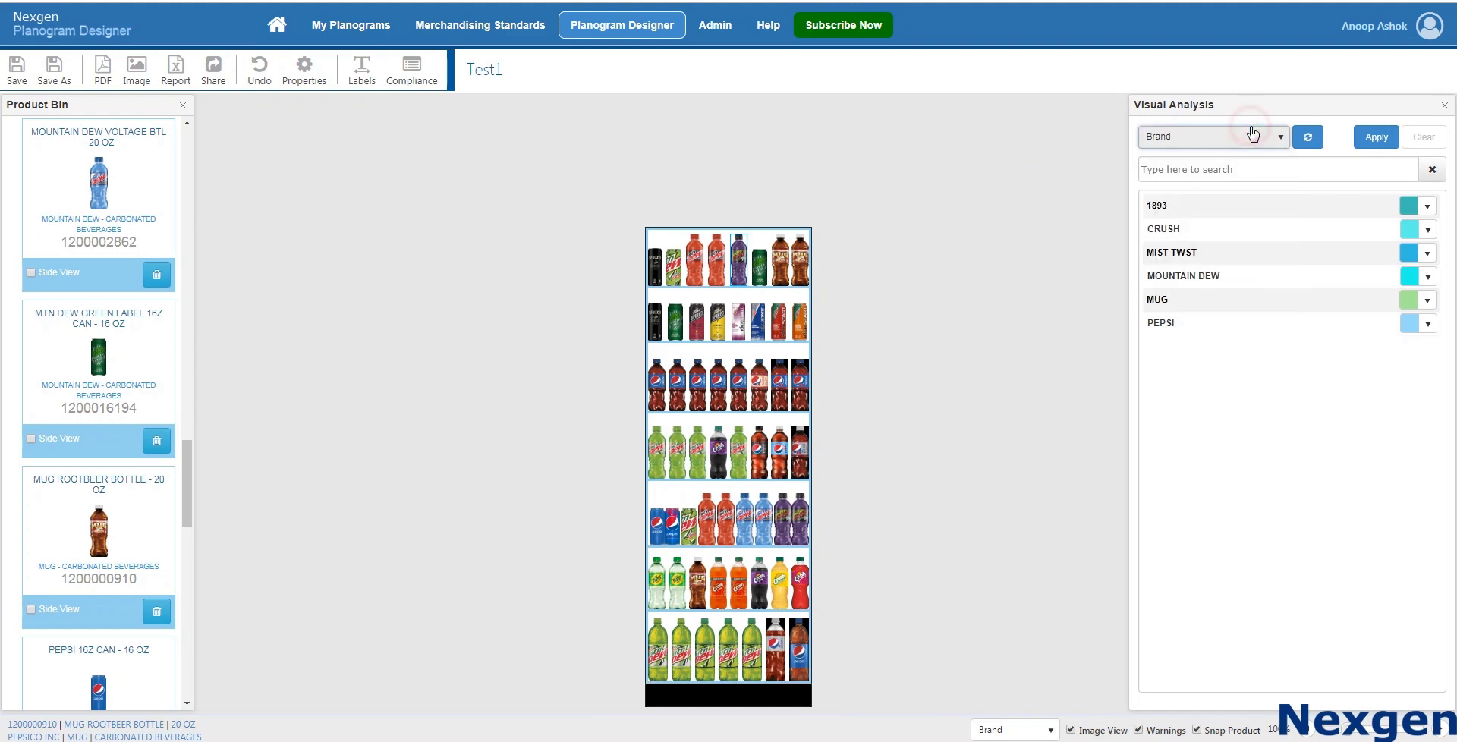
click(1375, 137)
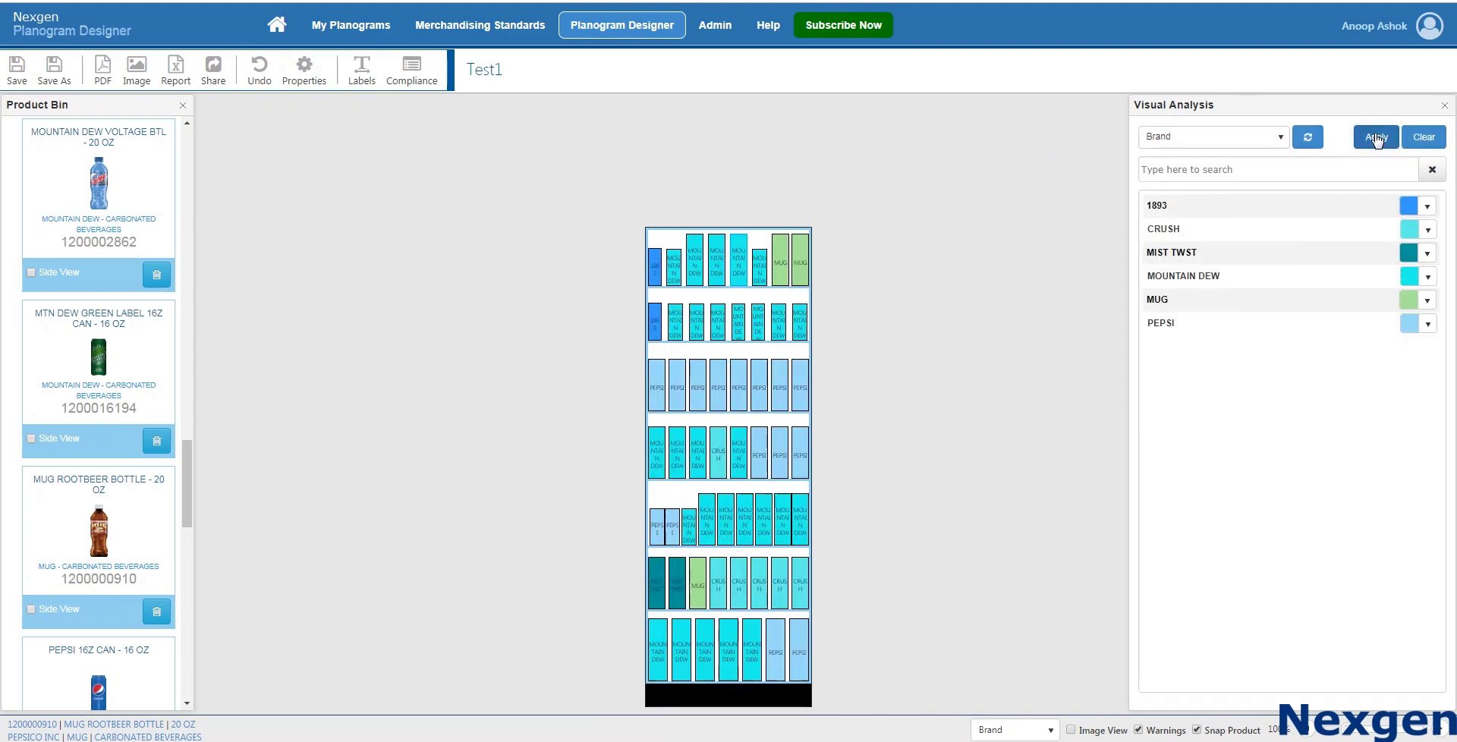
click(1443, 105)
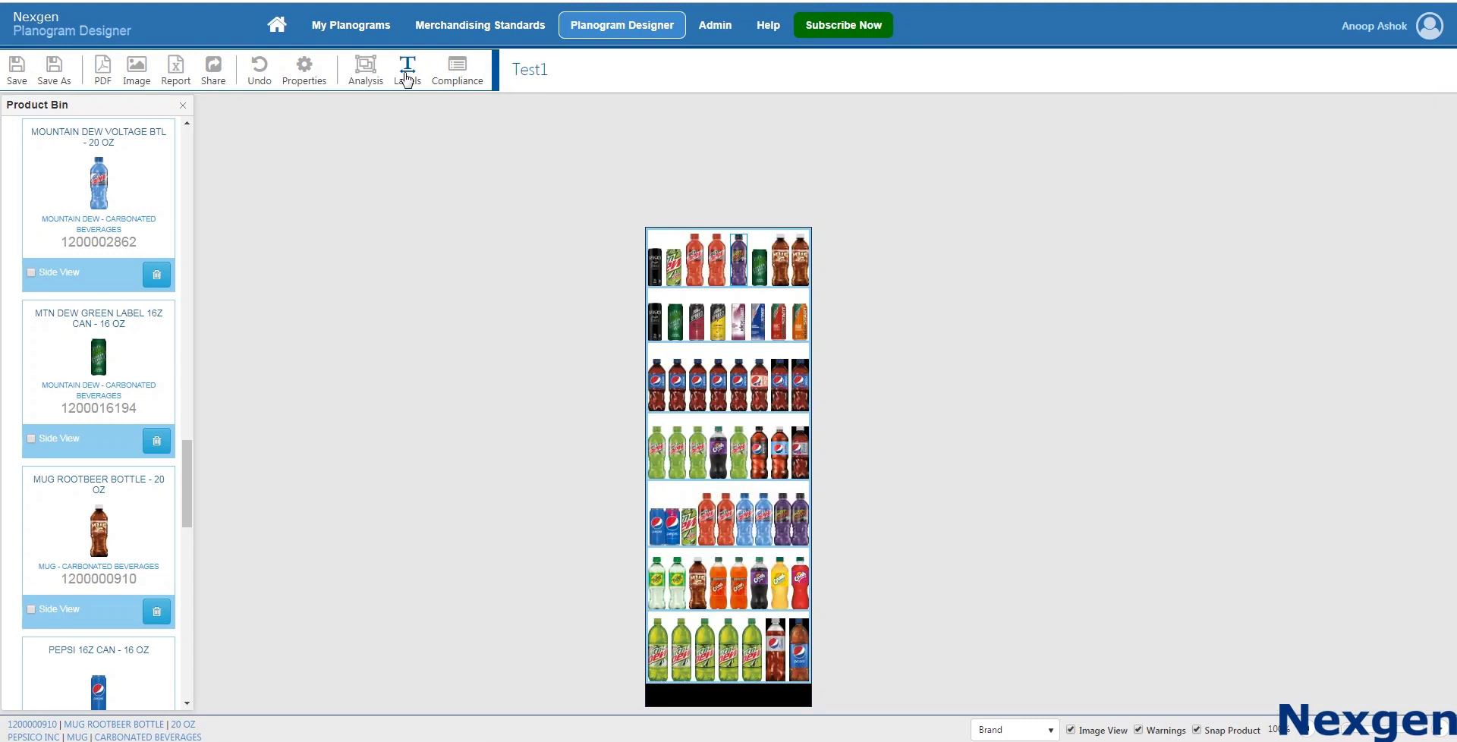
- Look at the Custom Labels options for the planogram and close them without adding a label
click(407, 79)
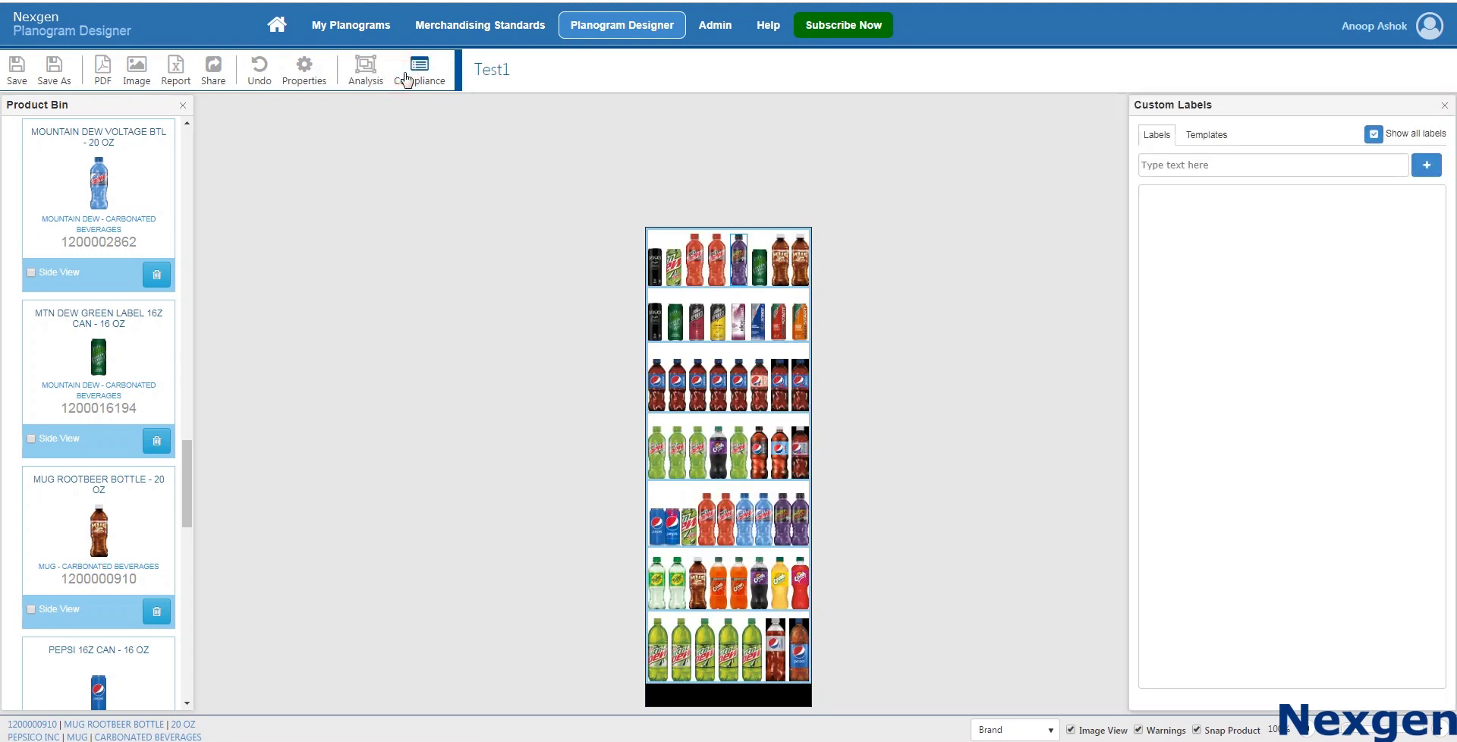
click(1208, 164)
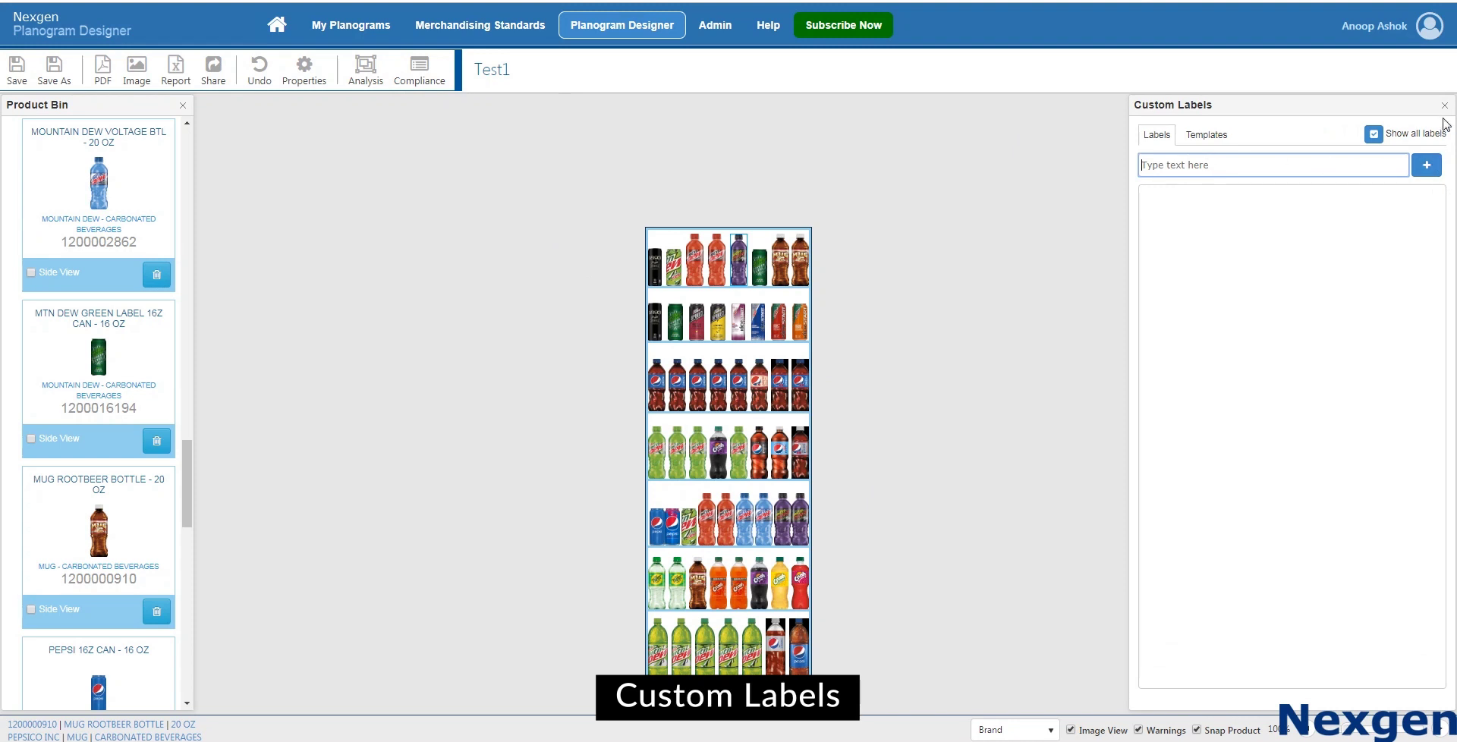
click(1444, 105)
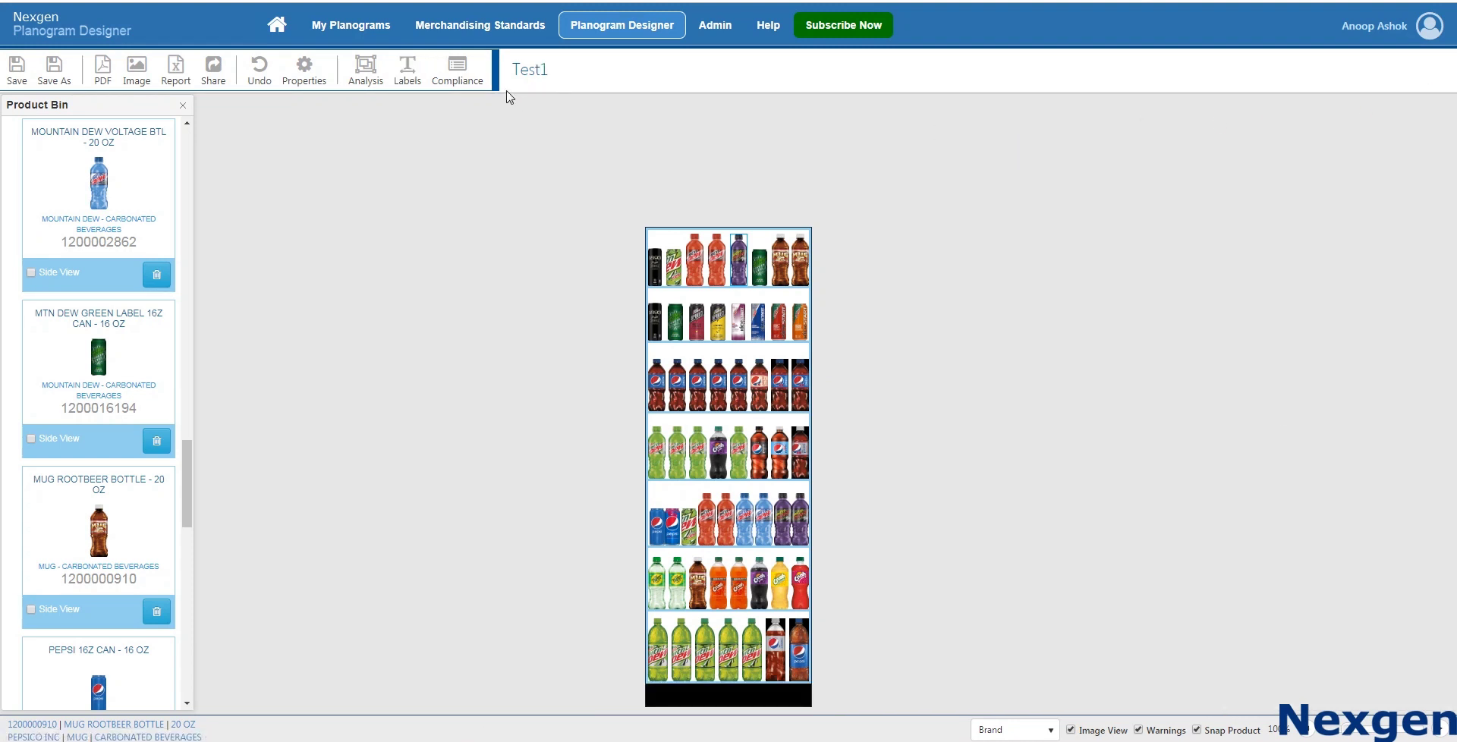
- View the blank form for a new compliance ticket, and close it and Planogram Compliance without saving
click(453, 68)
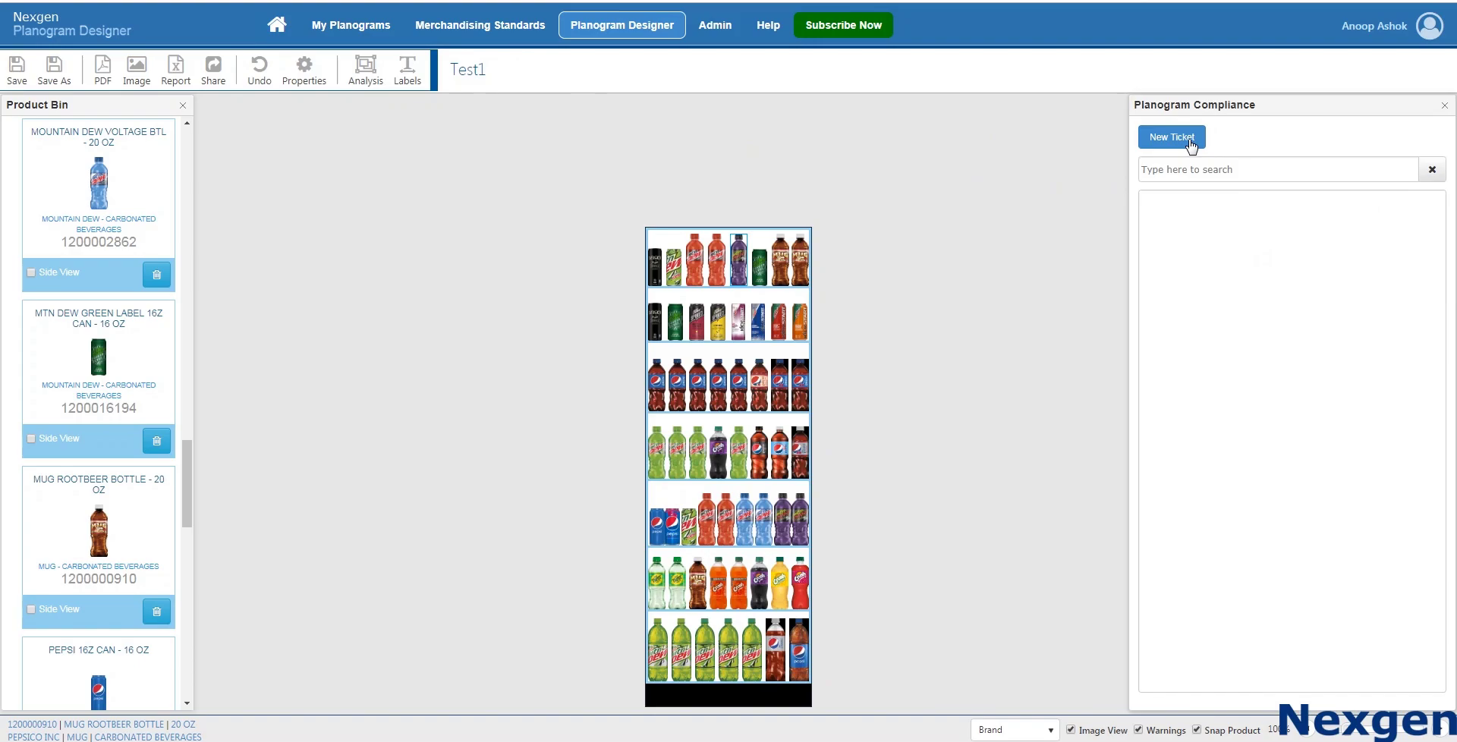
click(1166, 139)
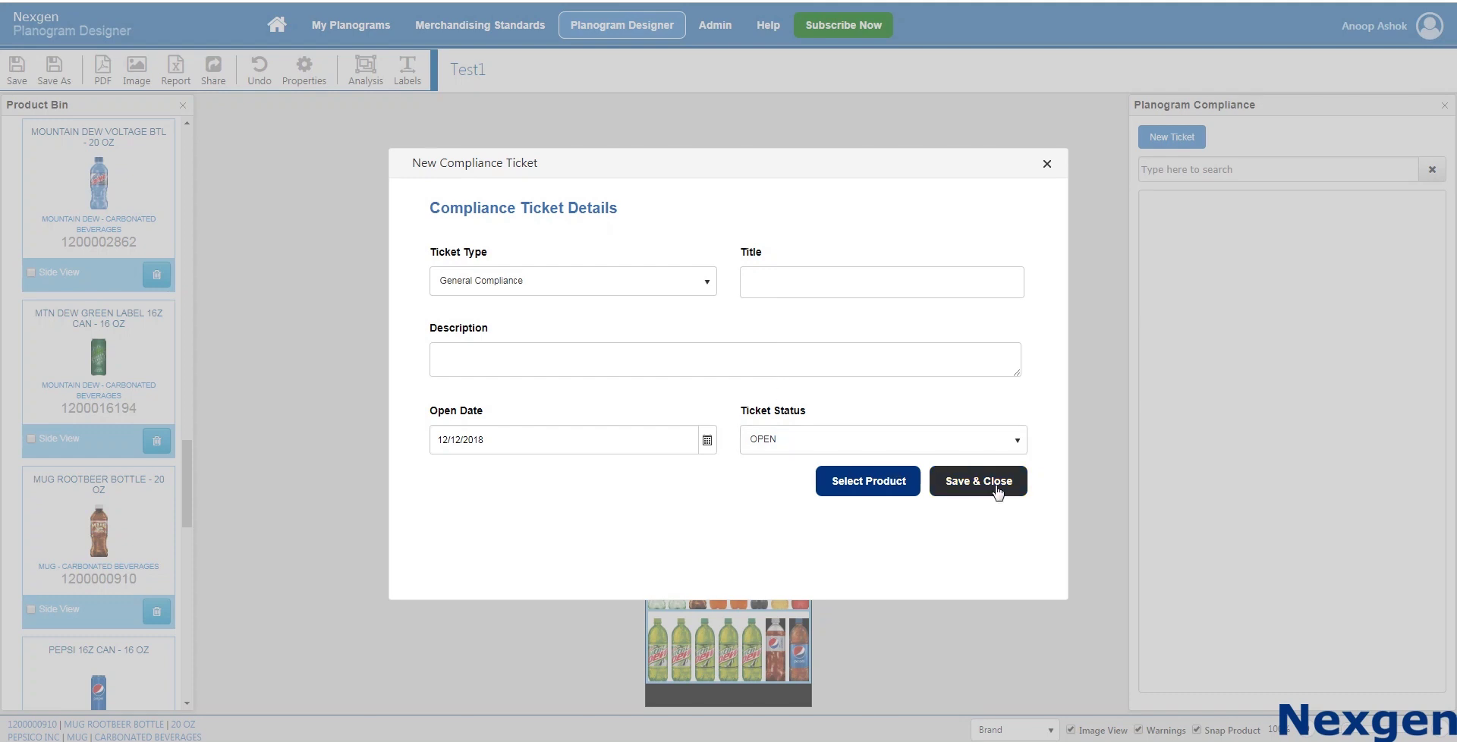
click(1049, 163)
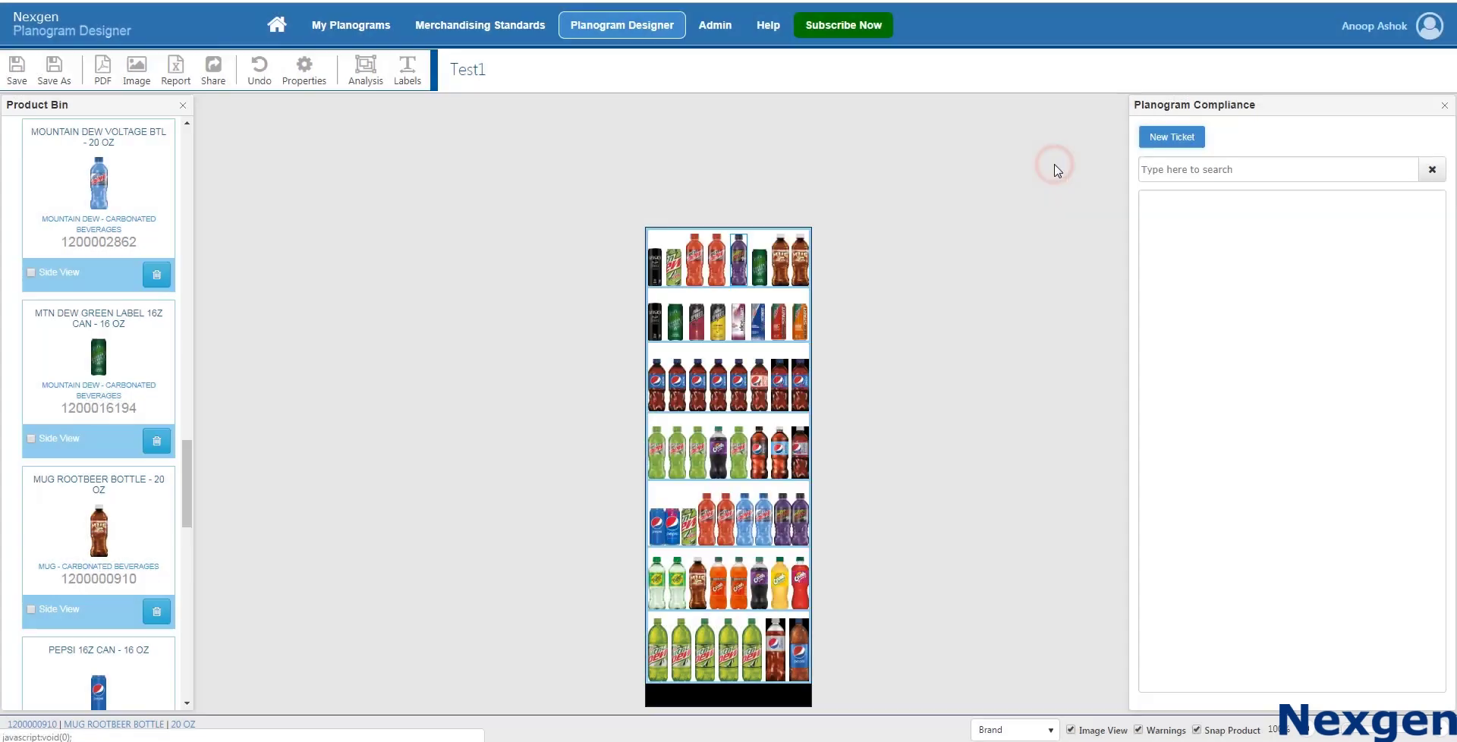
click(1444, 106)
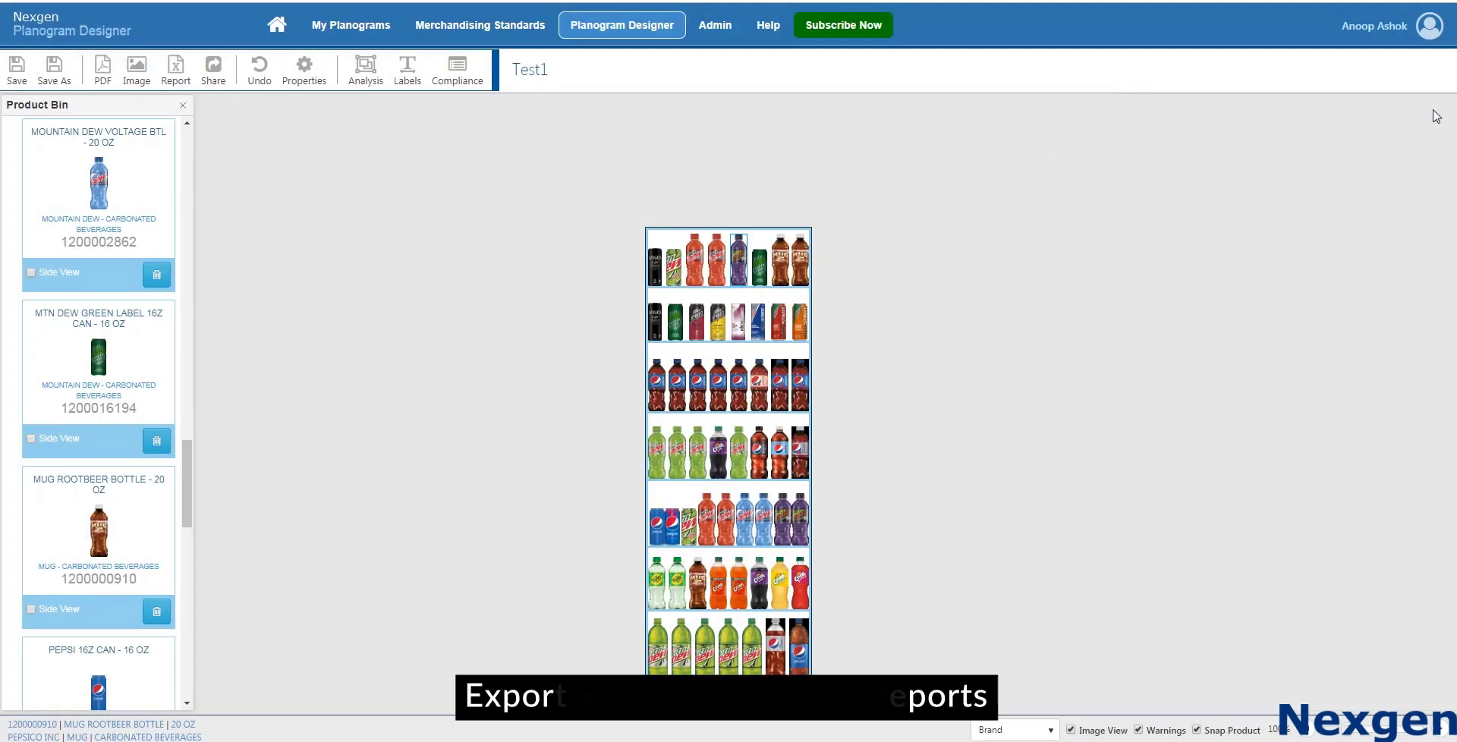
- Export the planogram as a PDF and generate its Product List By Brand report, reviewing it in Excel before returning to the planogram
click(106, 75)
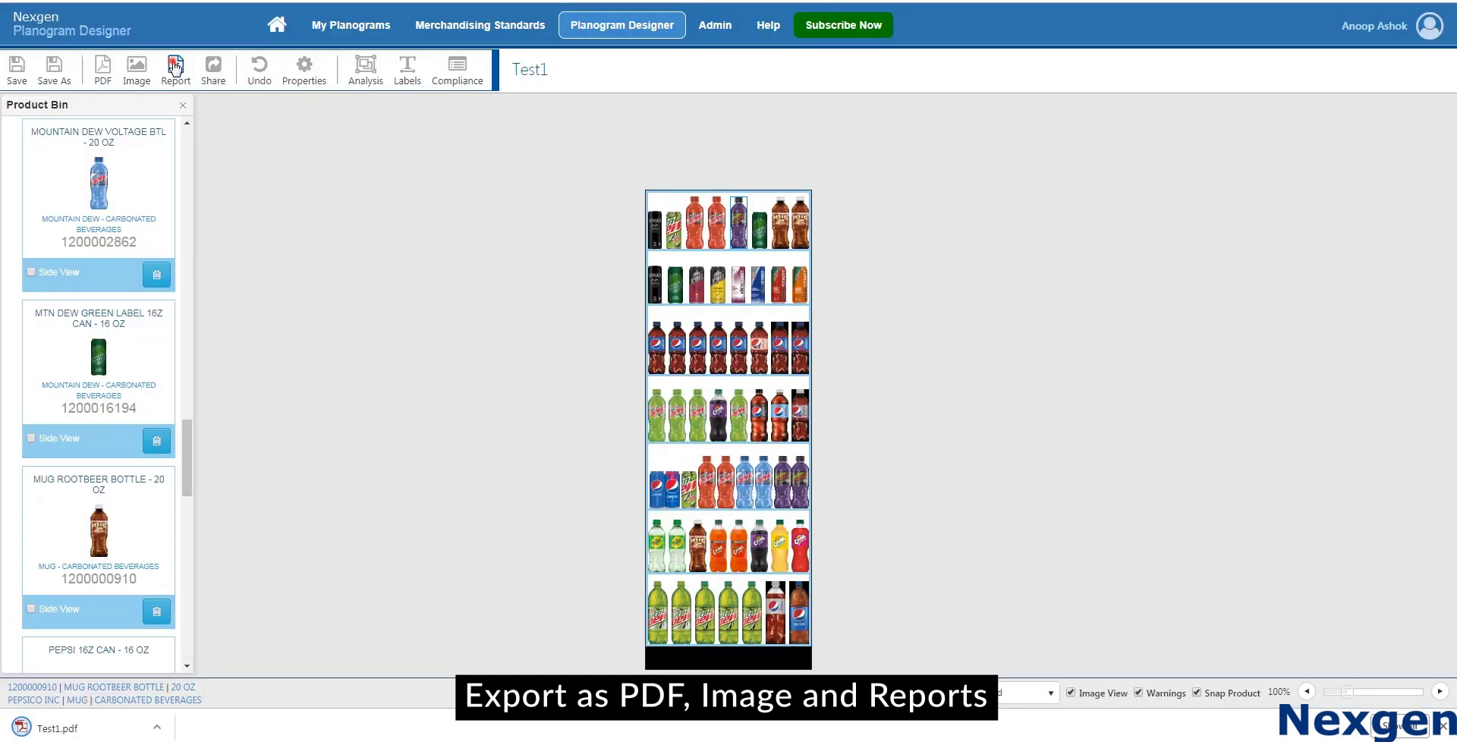
click(175, 68)
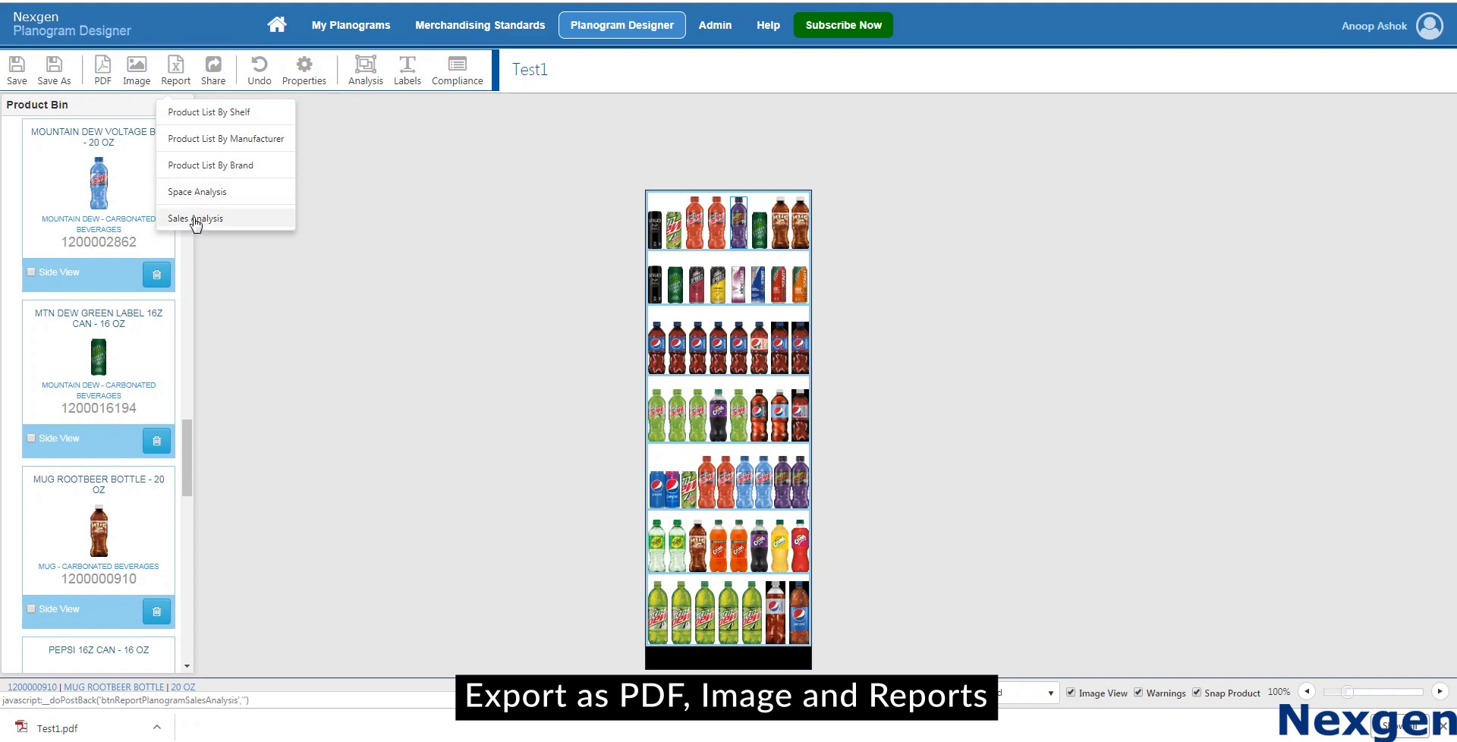
click(202, 164)
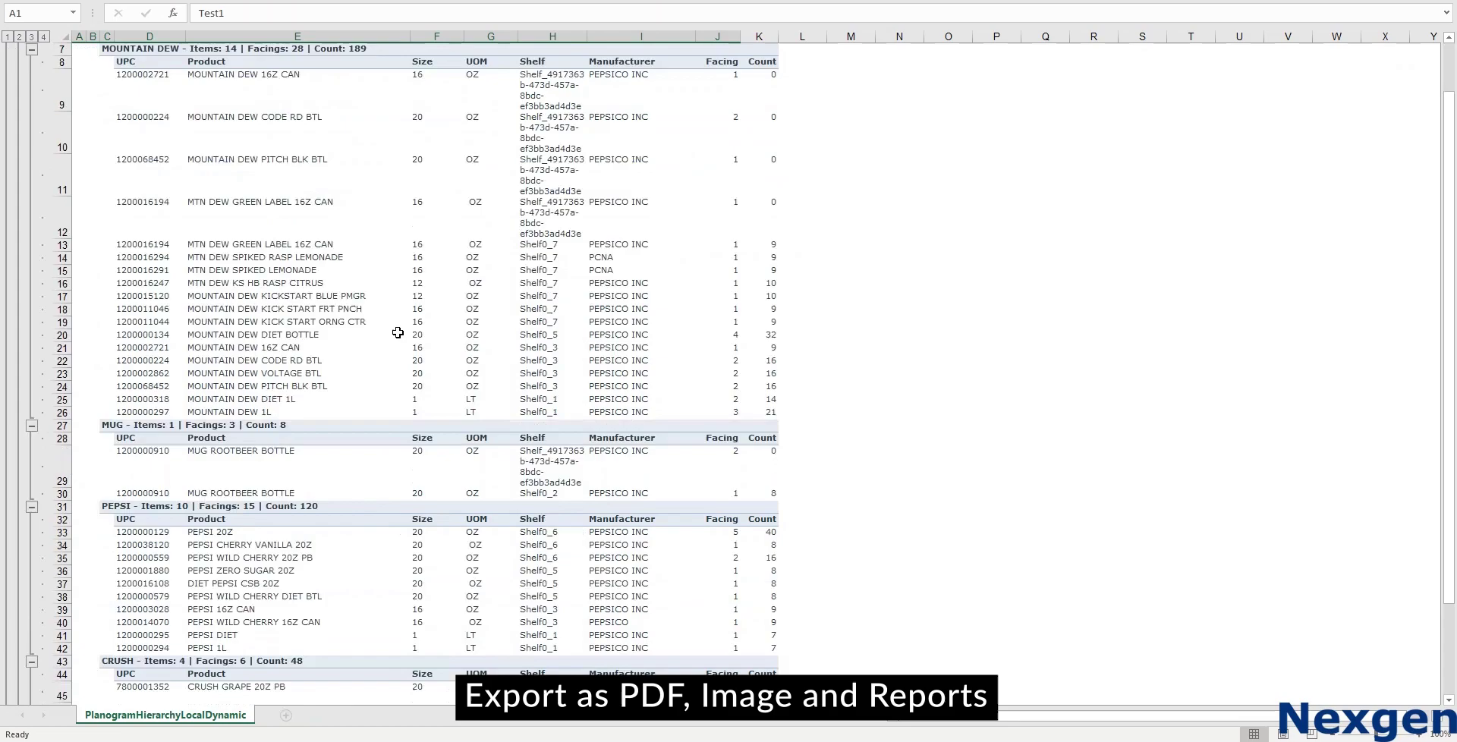
scroll(397, 333, down, 6)
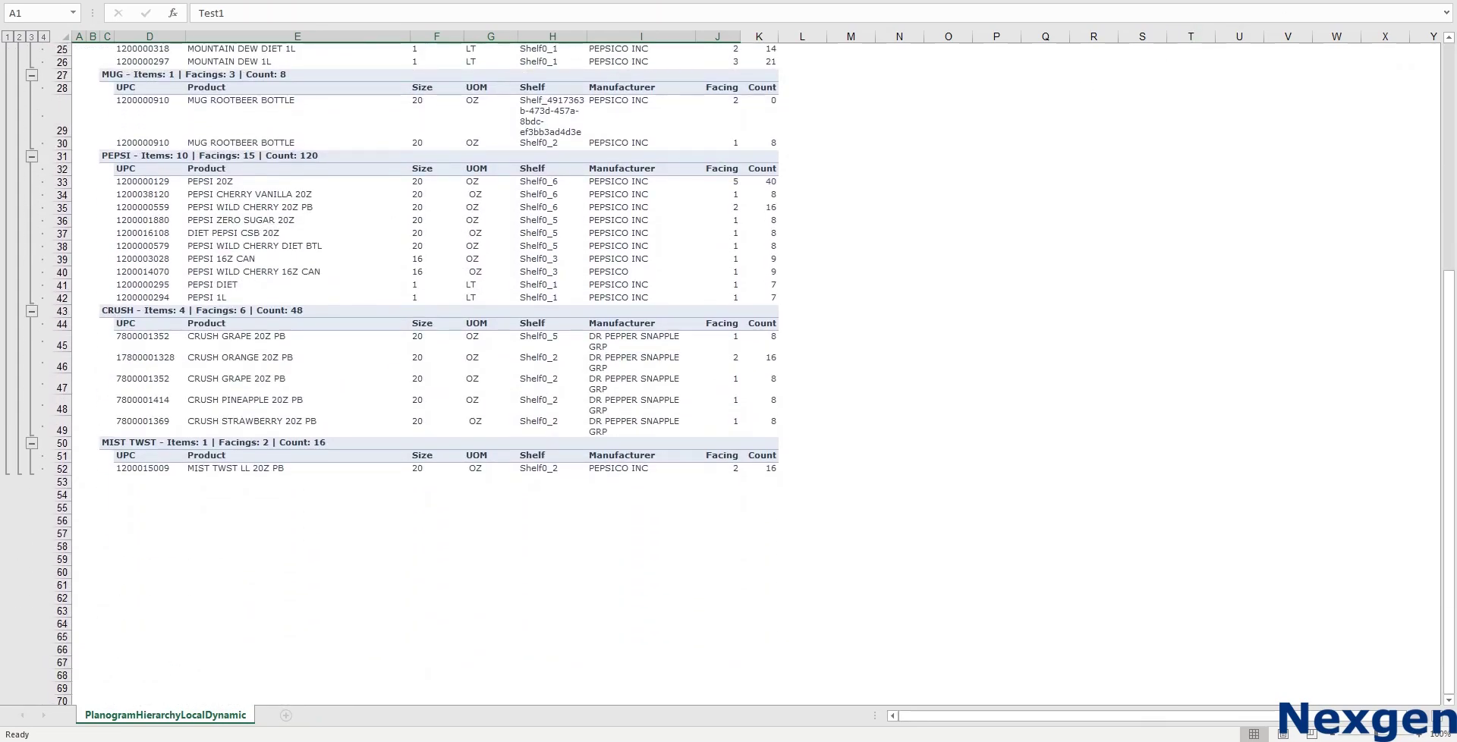
key(alt+Tab)
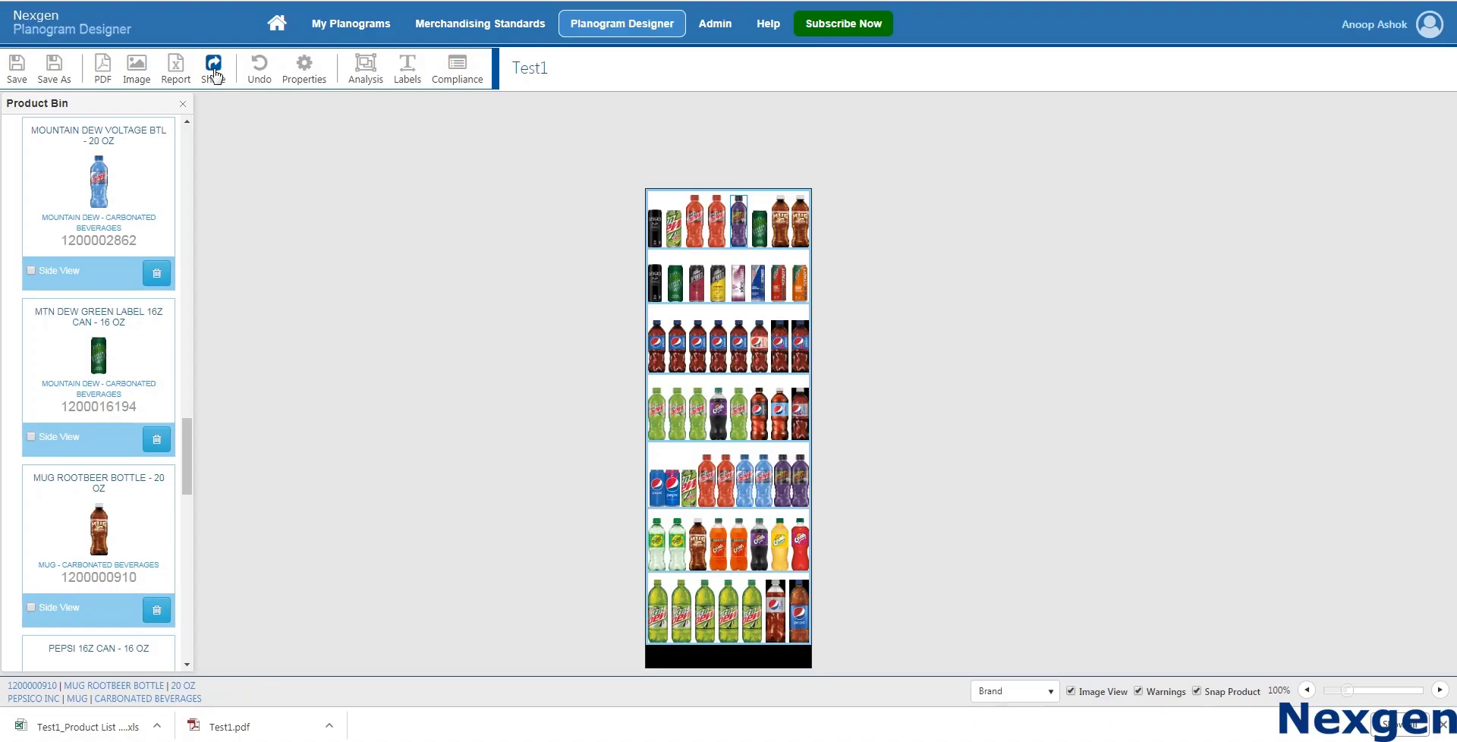
- Review the planogram's sharing roles, available users and current sharing, and close the sharing settings without changes
click(214, 66)
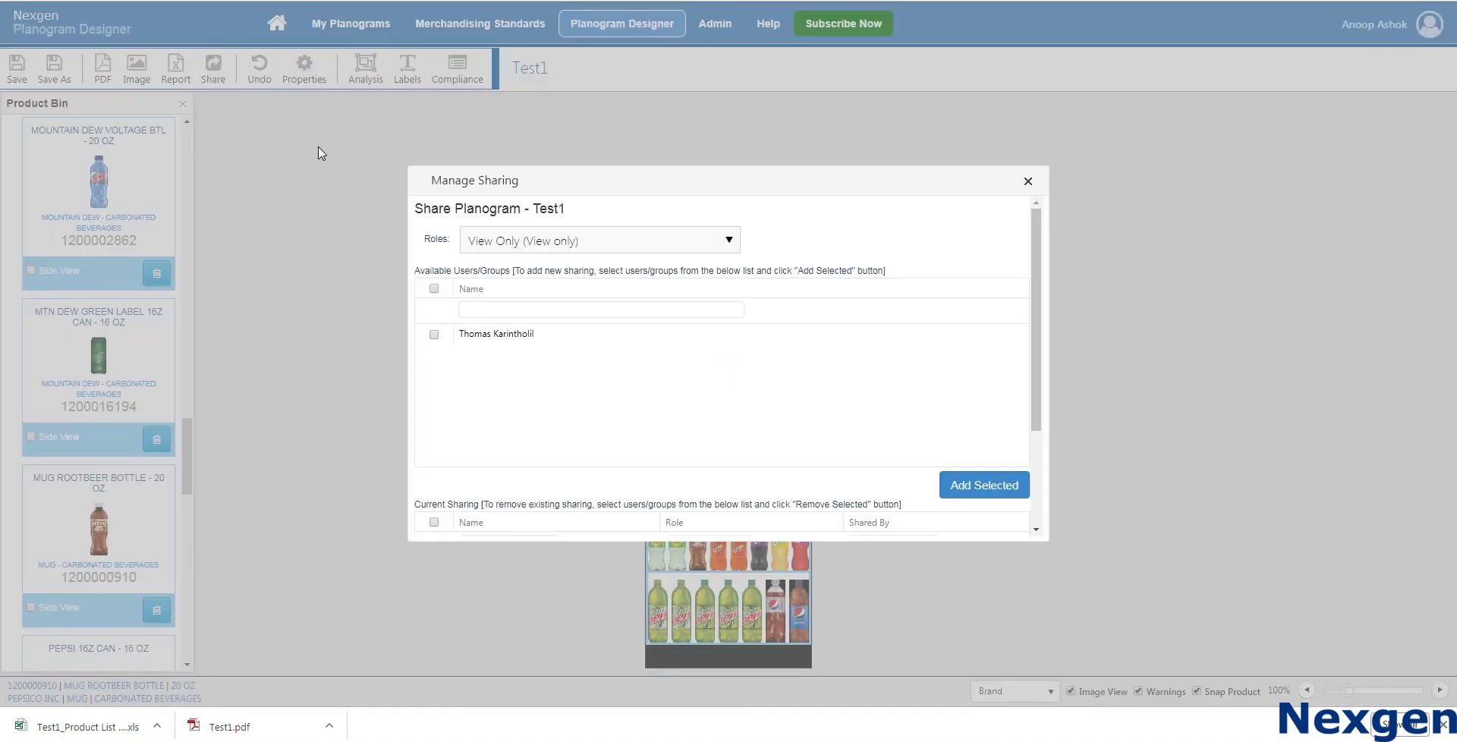
scroll(679, 269, down, 2)
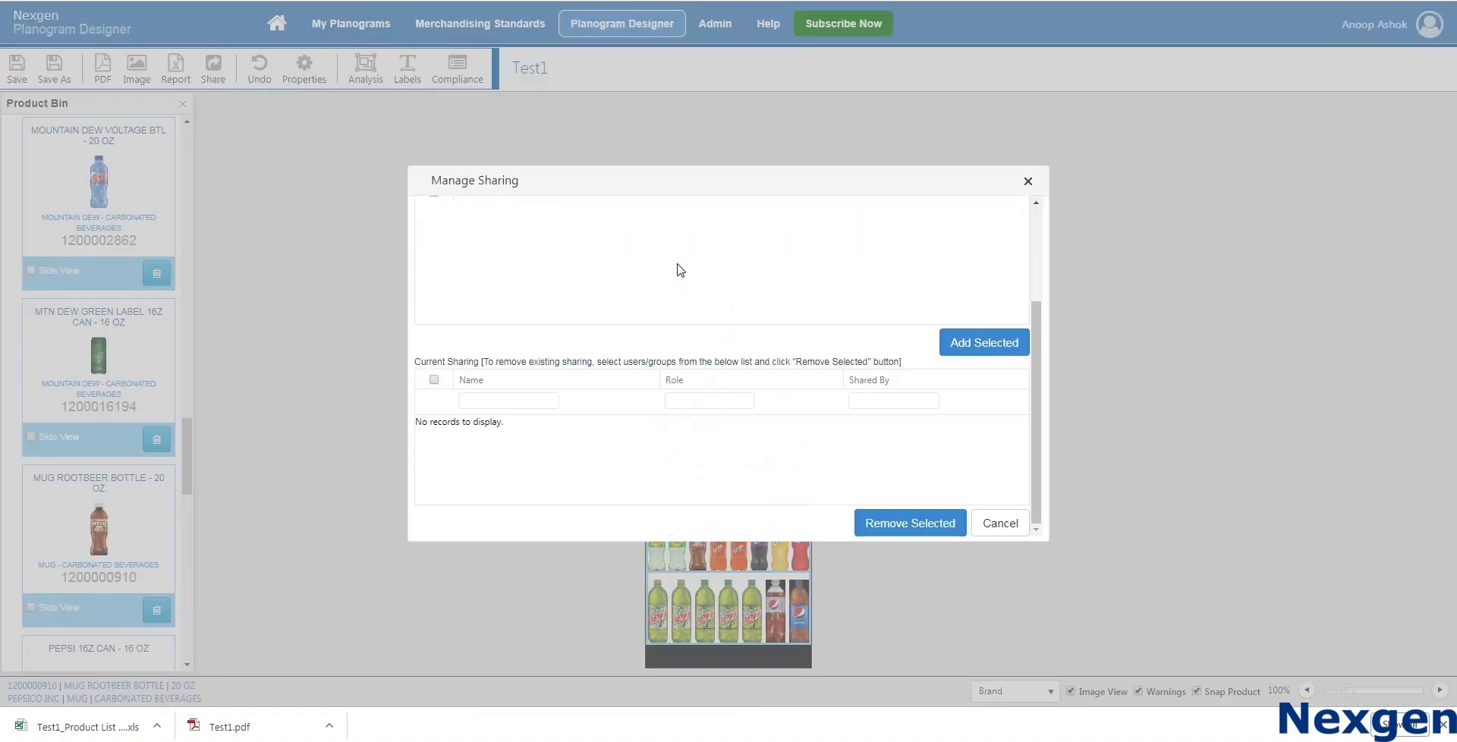
scroll(679, 269, up, 2)
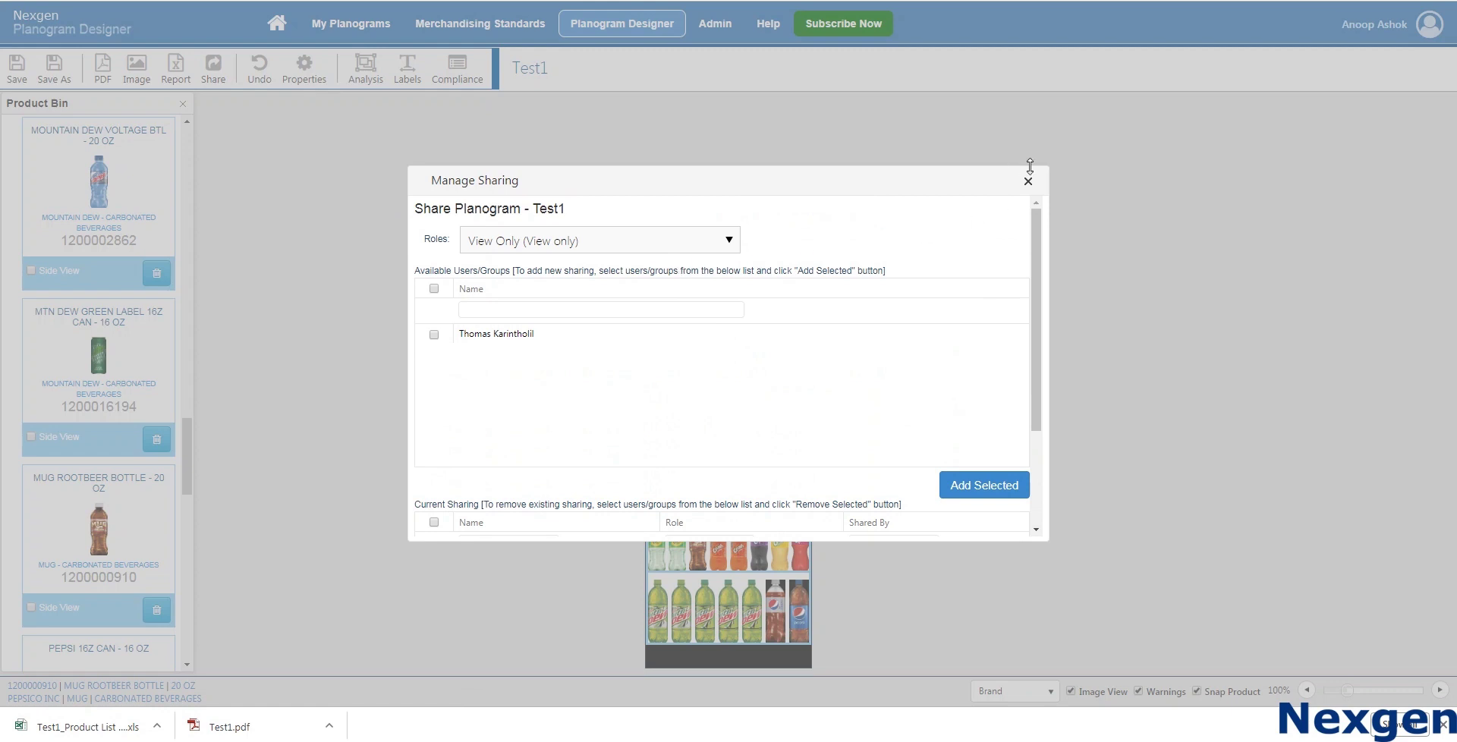
click(1027, 181)
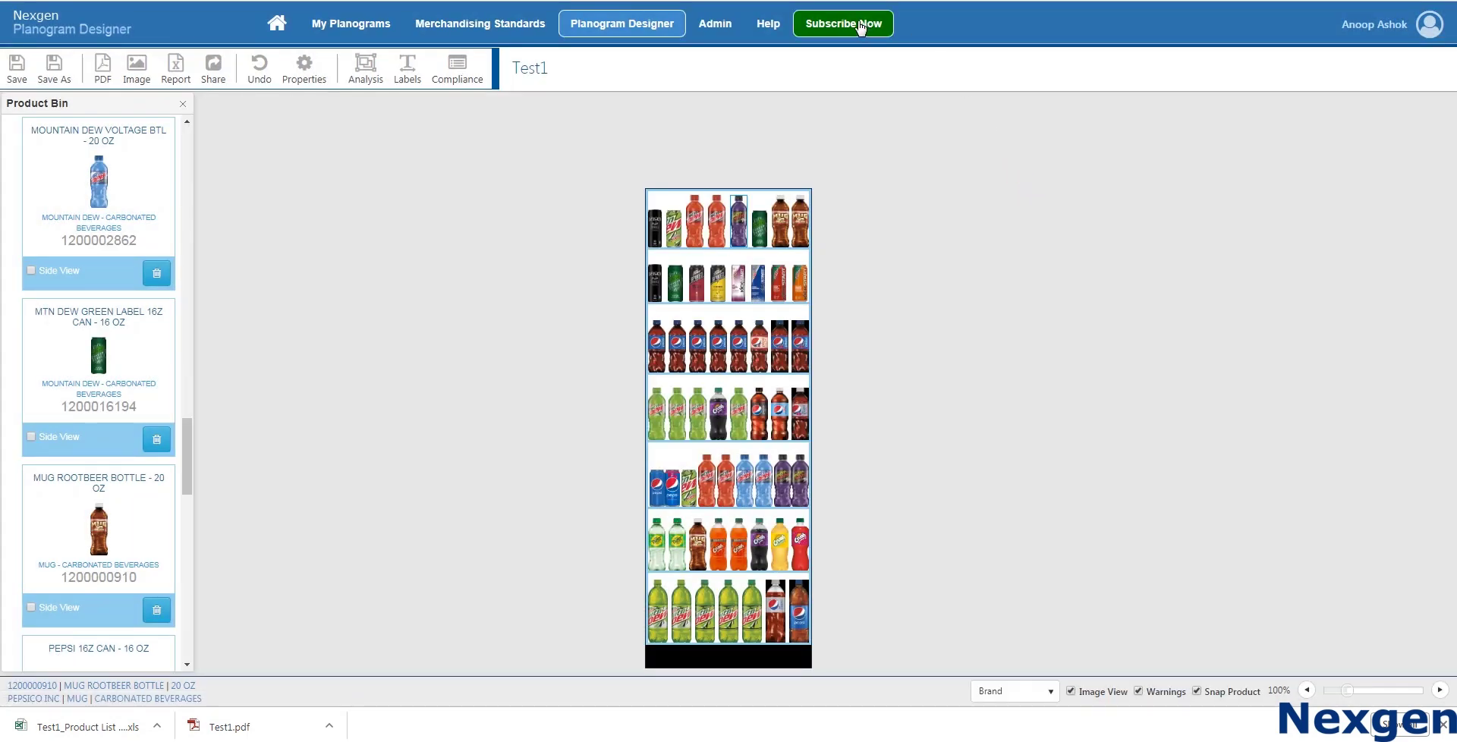
- Show the available subscription plans
click(860, 26)
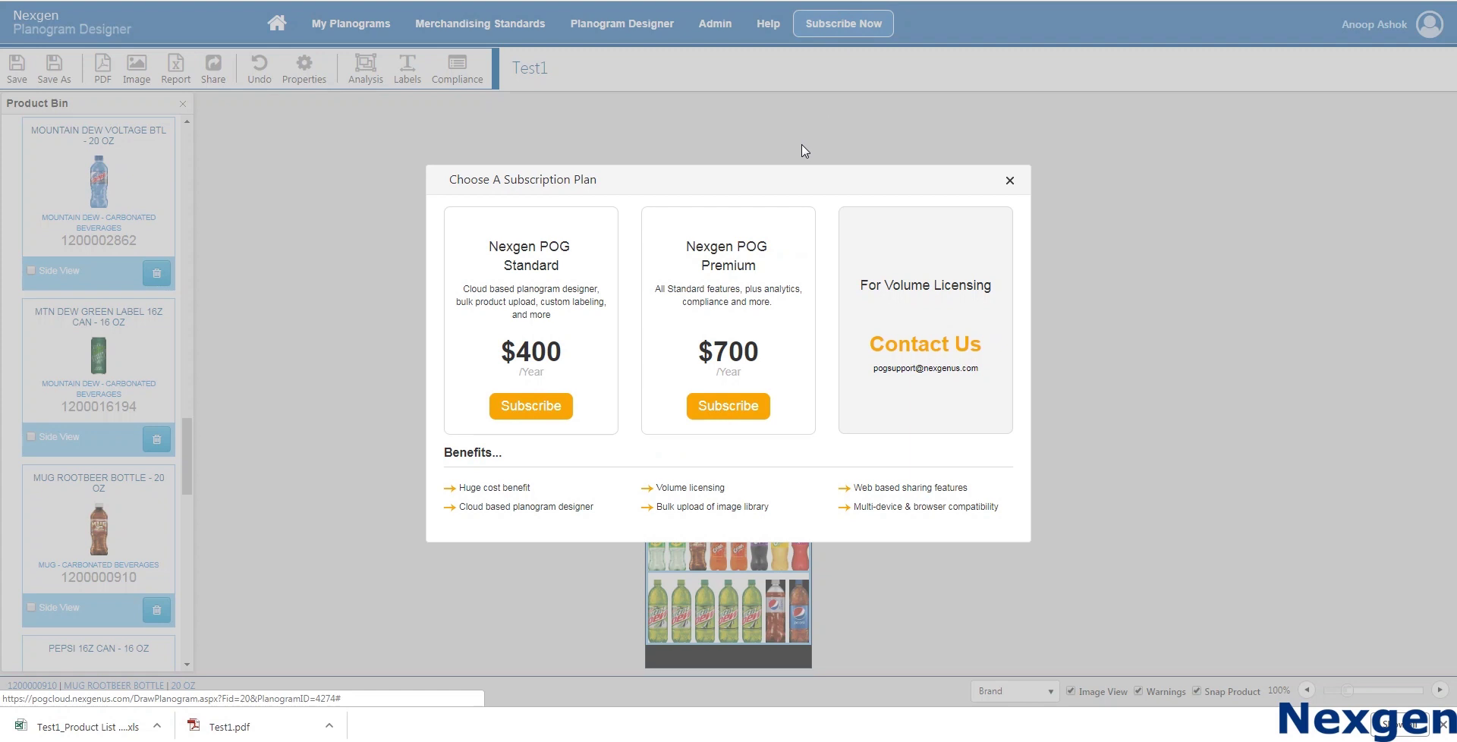